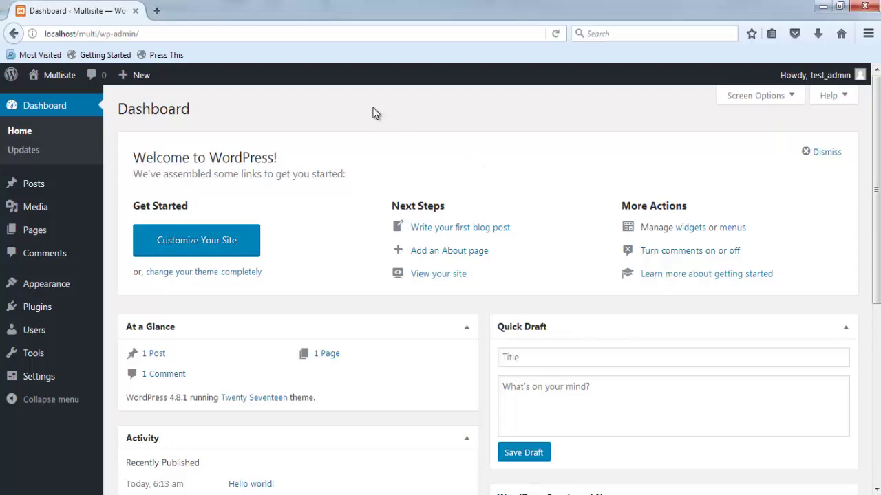
# - Switch from Firefox to Notepad++ showing wp-config.php's debugging section
pyautogui.hotkey('alt', 'Tab')
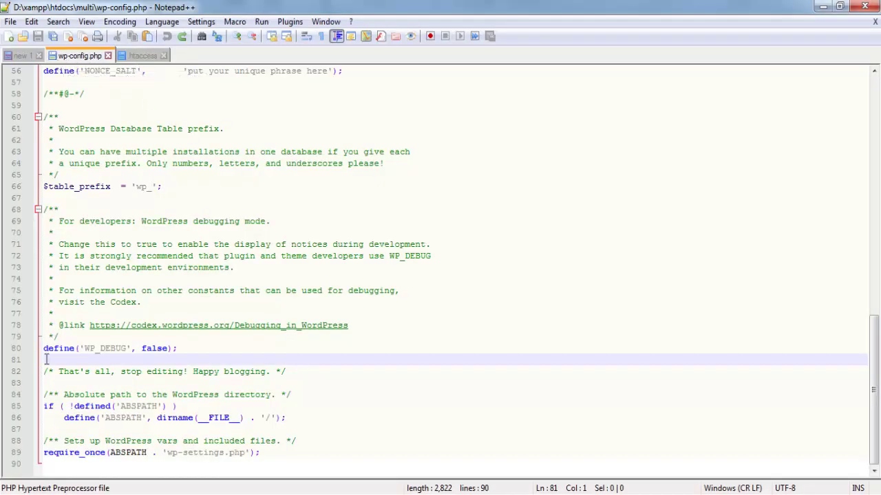
# - Copy the Multisite comment and WP_ALLOW_MULTISITE define from the scratch 'new 1' tab
pyautogui.moveTo(44, 372); pyautogui.dragTo(296, 372)
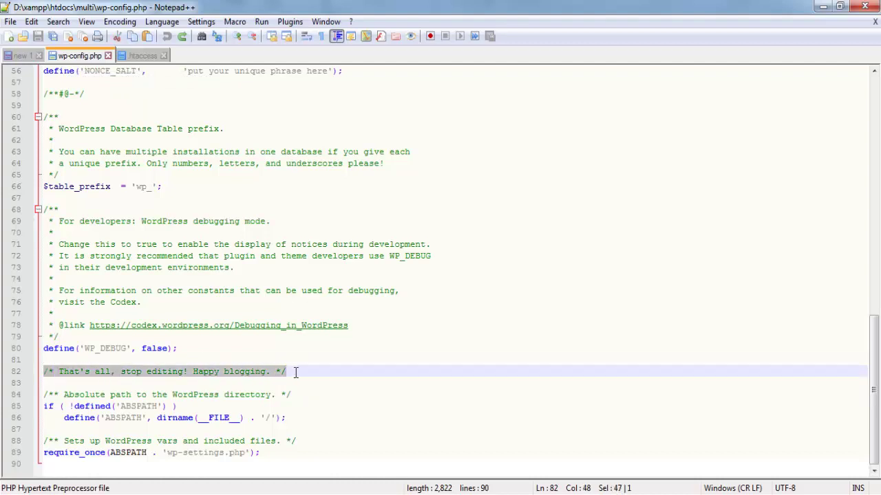
pyautogui.click(22, 56)
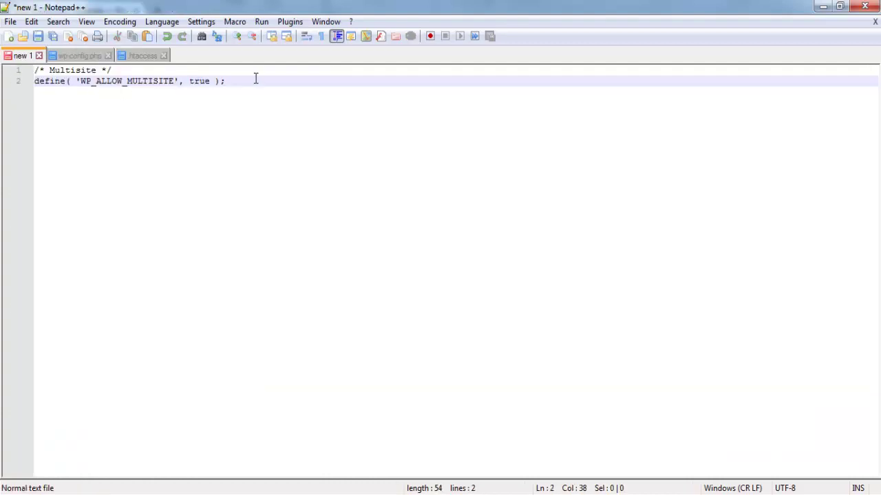
pyautogui.moveTo(255, 80); pyautogui.dragTo(42, 77)
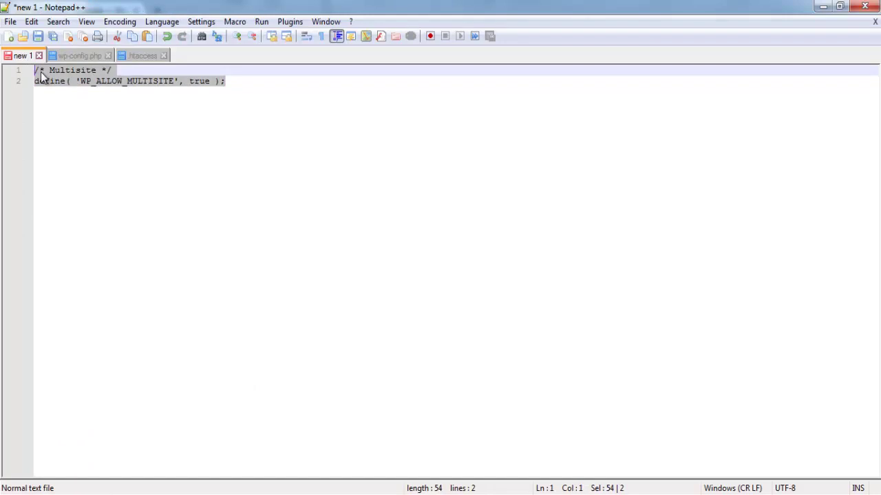
pyautogui.rightClick(41, 77)
pyautogui.click(65, 96)
# - Paste define( 'WP_ALLOW_MULTISITE', true ); above the stop-editing comment in wp-config.php and save
pyautogui.click(67, 57)
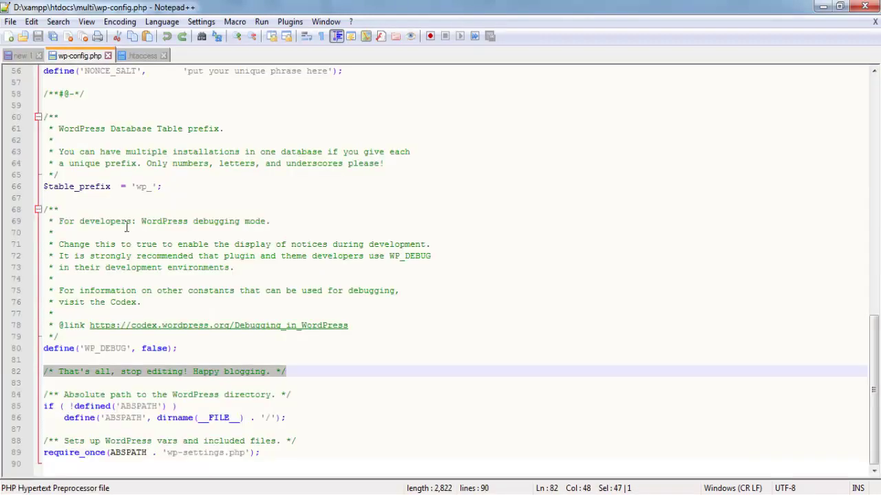
pyautogui.click(233, 356)
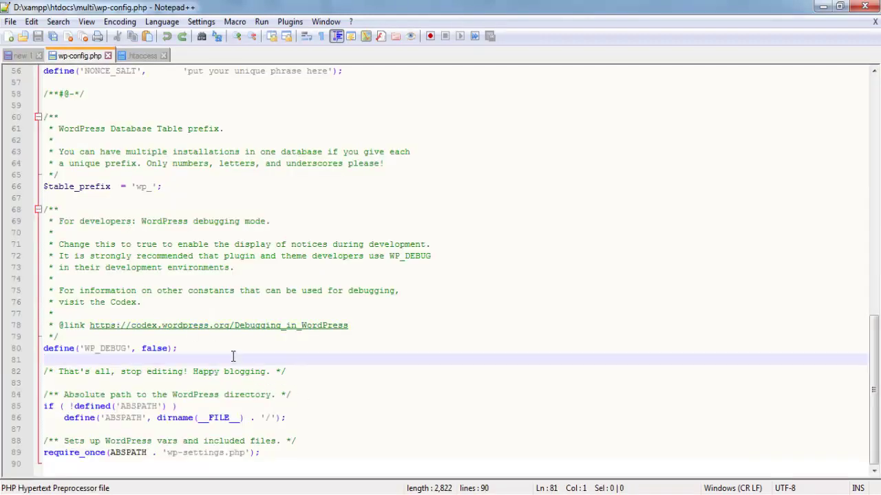
pyautogui.press('Return')
pyautogui.press('Return')
pyautogui.press('Up')
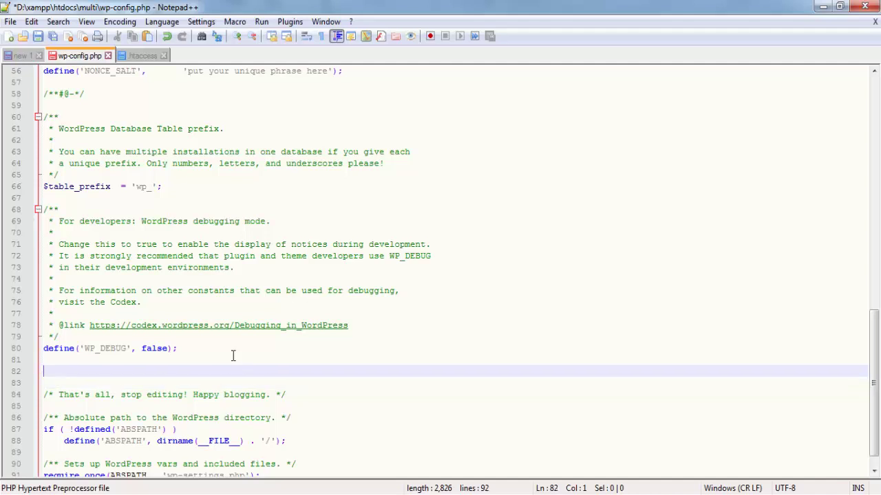
pyautogui.hotkey('ctrl', 'v')
pyautogui.hotkey('ctrl', 's')
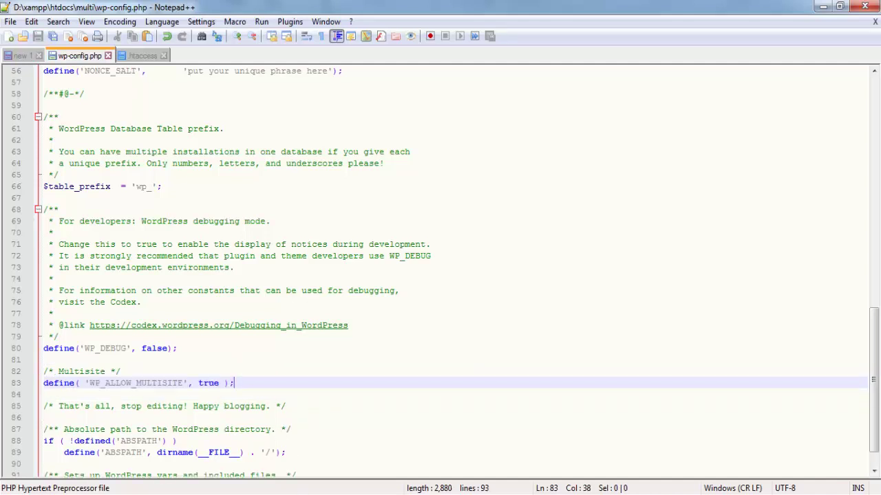
pyautogui.hotkey('alt', 'Tab')
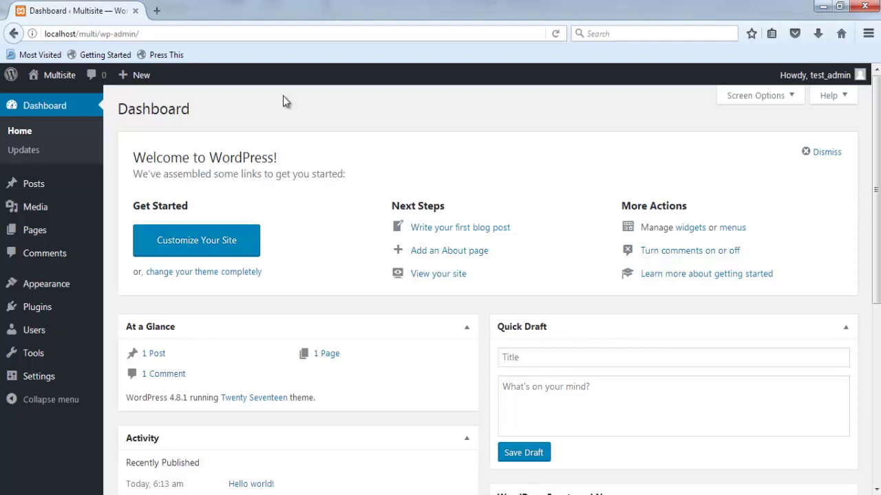
# - Reload the dashboard, then install the network titled Multisite Sites from Tools > Network Setup
pyautogui.press('F5')
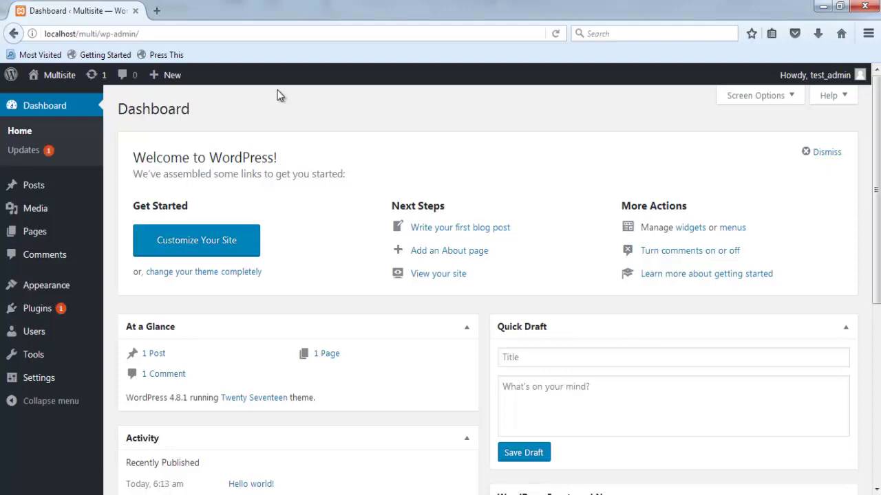
pyautogui.moveTo(53, 360)
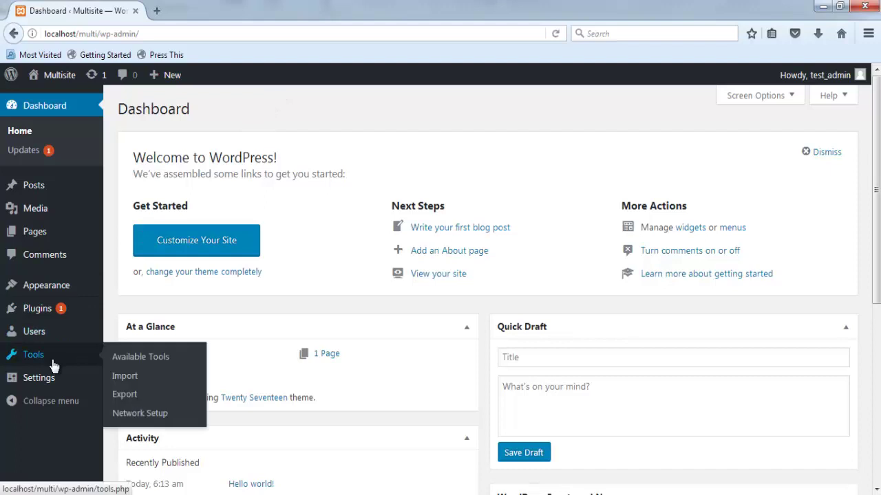
pyautogui.click(141, 414)
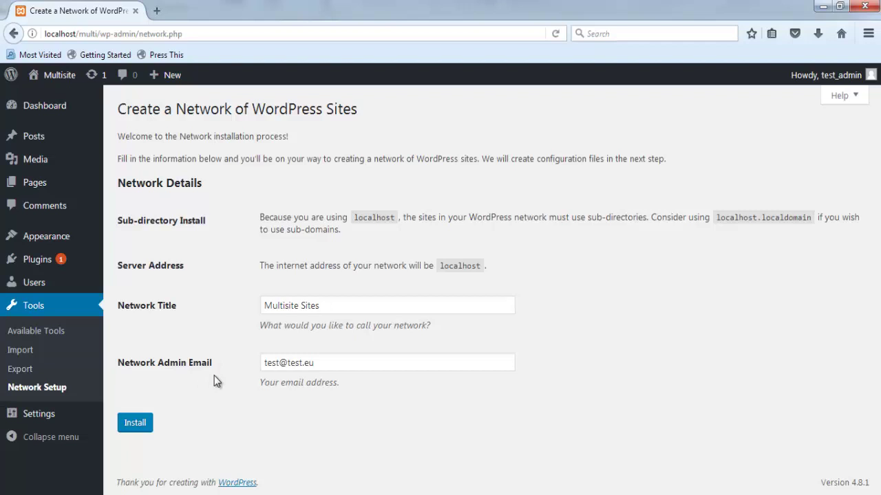
pyautogui.click(145, 427)
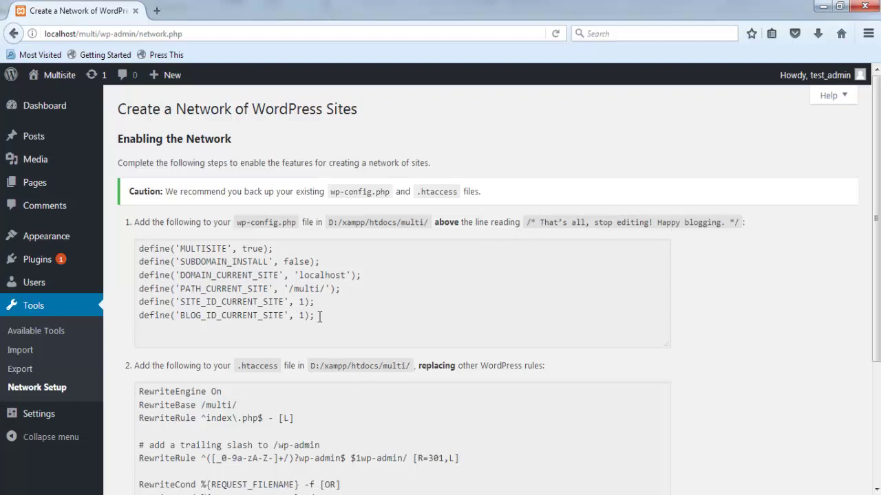
# - Copy the six MULTISITE define lines from step 1 of the Enabling the Network page
pyautogui.moveTo(317, 316); pyautogui.dragTo(138, 249)
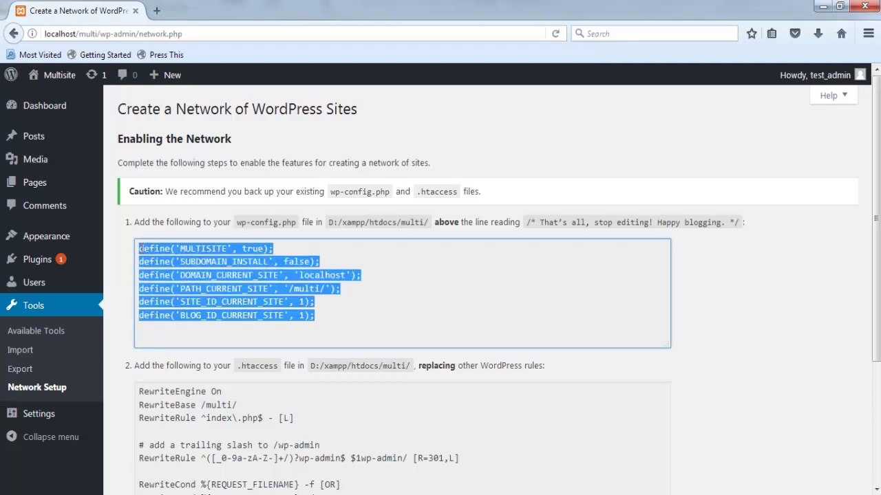
pyautogui.rightClick(158, 250)
pyautogui.click(174, 296)
# - Paste the six network defines below WP_ALLOW_MULTISITE in wp-config.php and save
pyautogui.hotkey('alt', 'Tab')
pyautogui.scroll(-1, 138, 182)
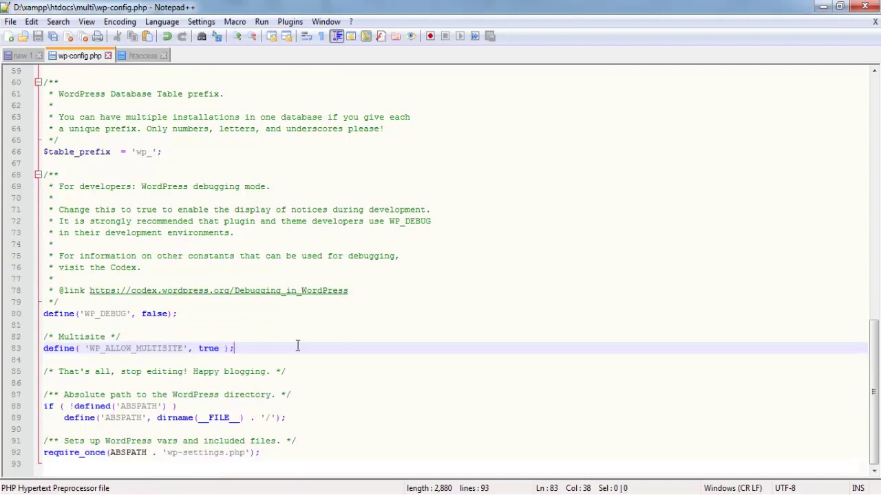
pyautogui.press('Return')
pyautogui.press('Return')
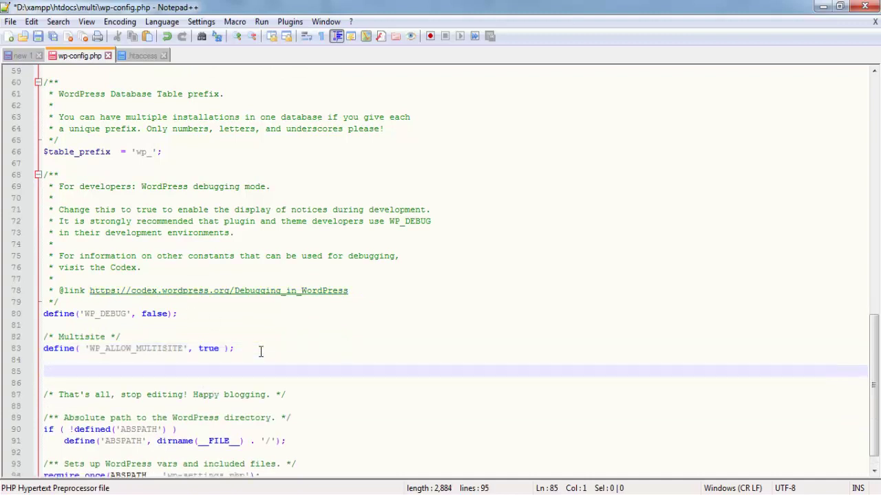
pyautogui.hotkey('ctrl', 'v')
pyautogui.hotkey('ctrl', 's')
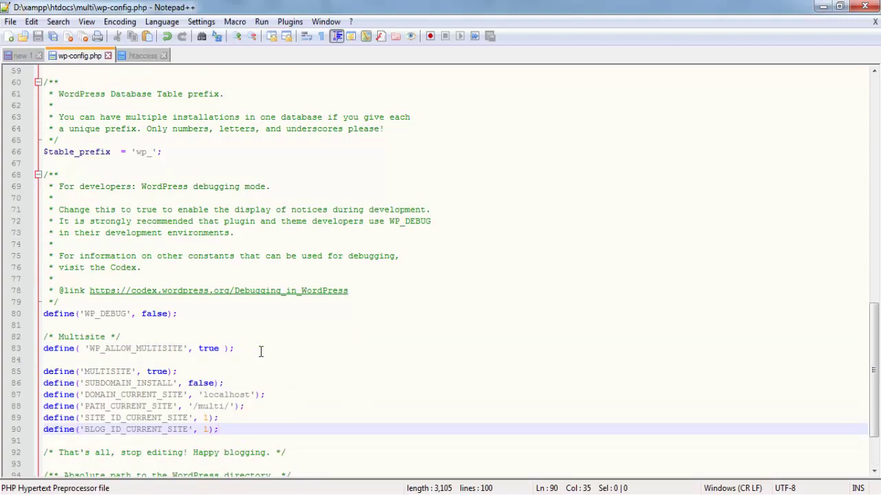
# - Copy the recommended .htaccess rewrite rules from the Network Setup page
pyautogui.hotkey('alt', 'Tab')
pyautogui.scroll(-2, 342, 303)
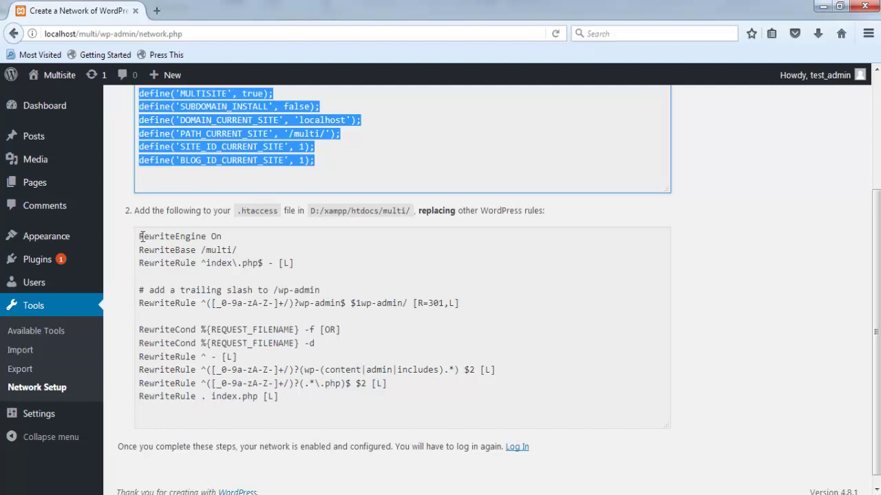
pyautogui.moveTo(141, 236); pyautogui.dragTo(292, 361)
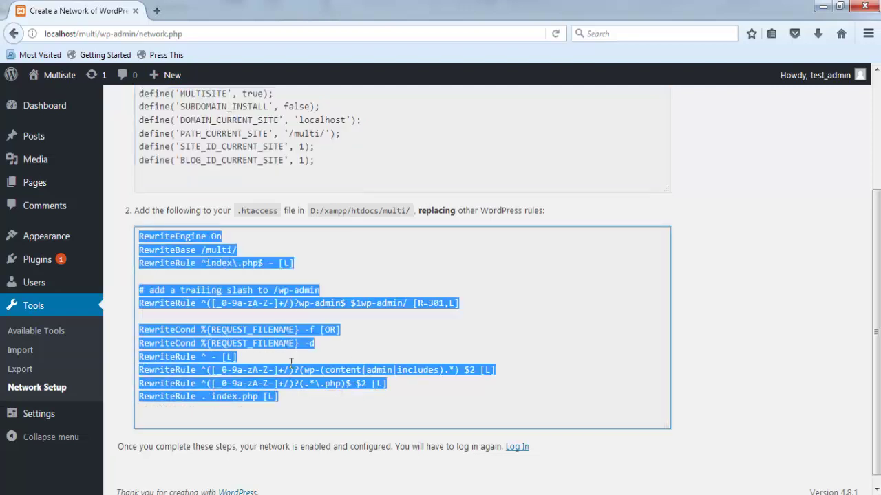
pyautogui.rightClick(291, 361)
pyautogui.click(321, 407)
pyautogui.hotkey('alt', 'Tab')
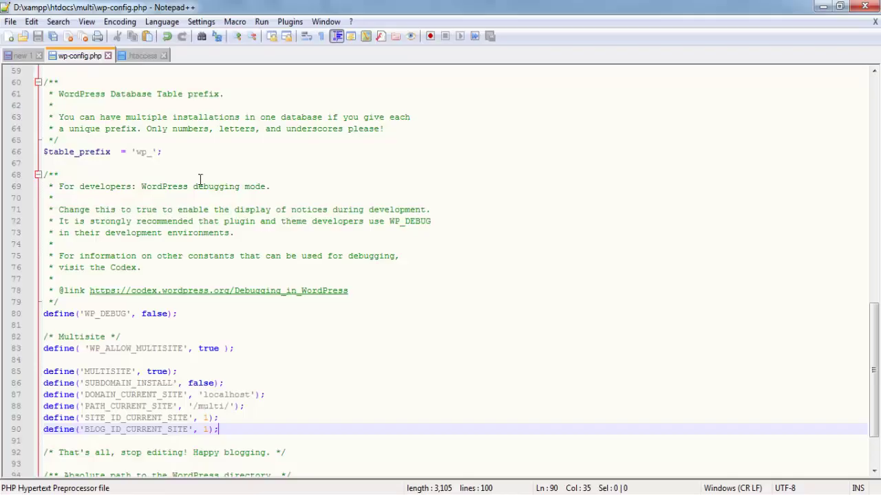
# - Replace the old WordPress block in .htaccess with the 13 network rewrite rules and save
pyautogui.click(145, 56)
pyautogui.moveTo(142, 197); pyautogui.dragTo(8, 62)
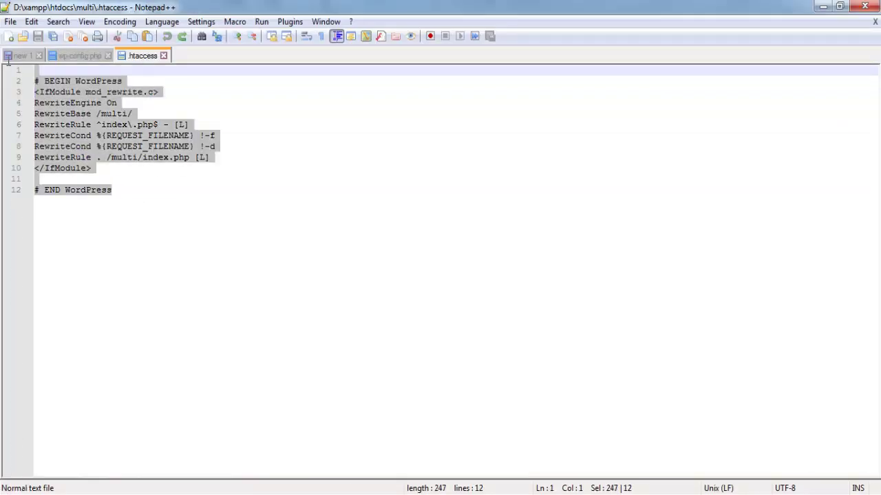
pyautogui.press('Delete')
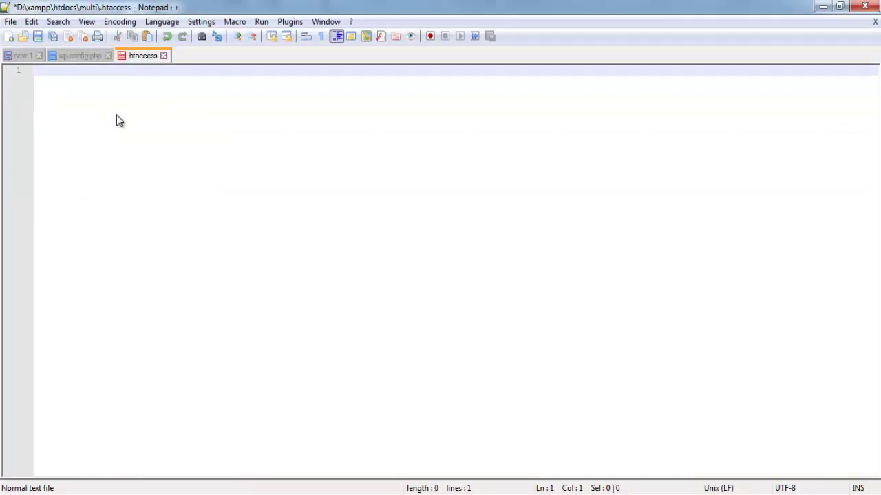
pyautogui.hotkey('ctrl', 'v')
pyautogui.hotkey('ctrl', 's')
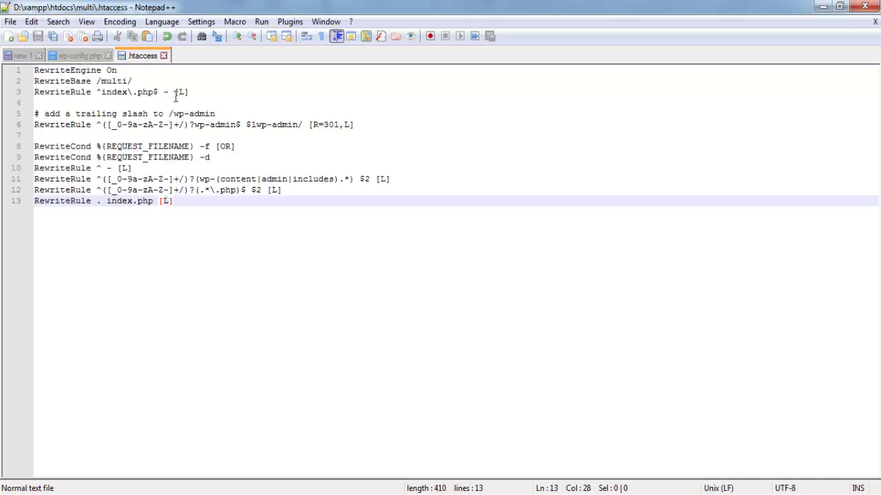
pyautogui.hotkey('alt', 'Tab')
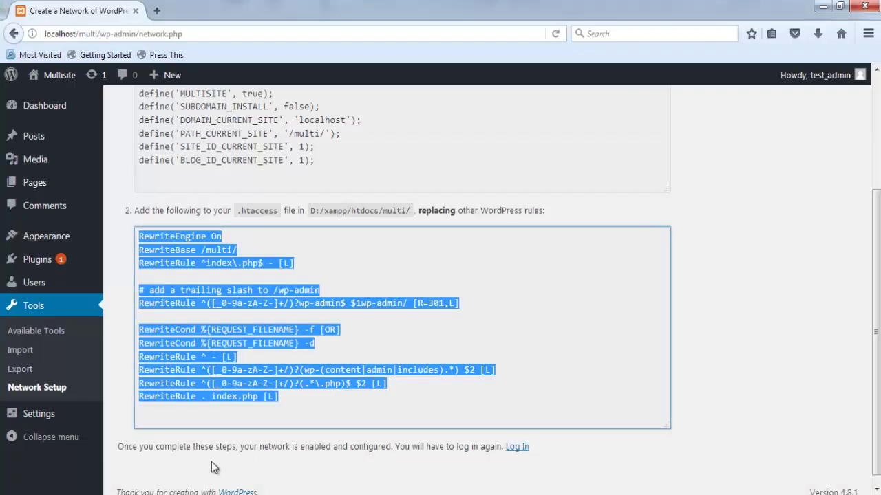
pyautogui.click(214, 467)
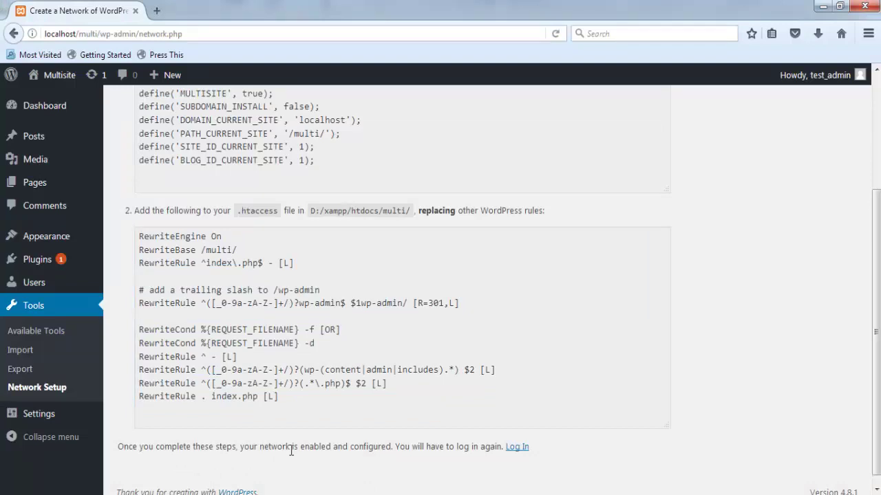
# - Follow the Log In link at the bottom of the Network Setup page
pyautogui.scroll(3, 558, 365)
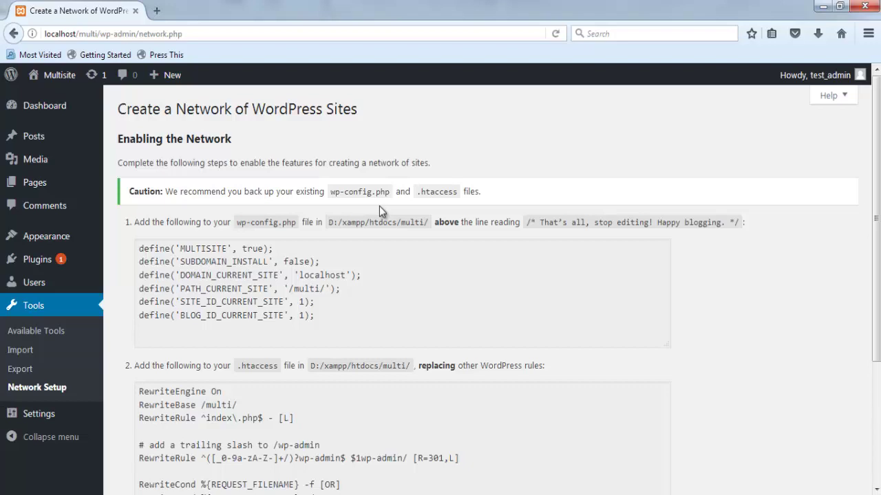
pyautogui.scroll(-3, 382, 208)
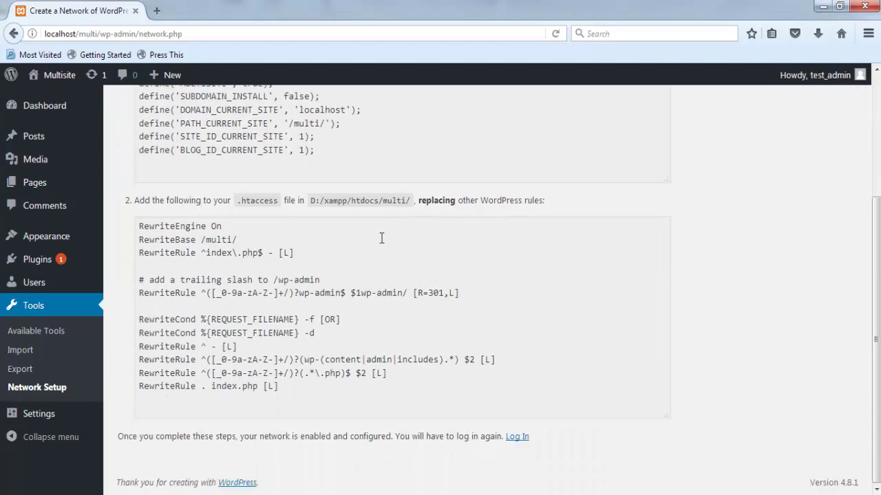
pyautogui.click(516, 436)
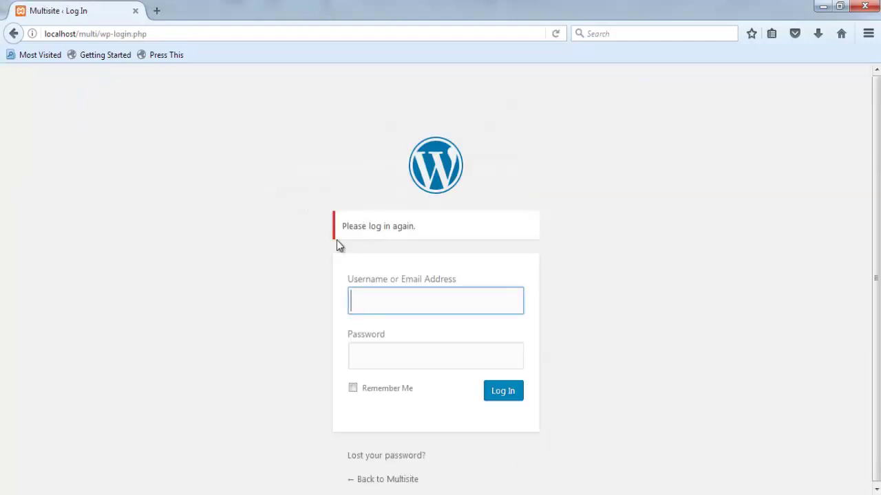
# - Log in with Remember Me ticked, the autocompleted admin username and the account password
pyautogui.click(353, 389)
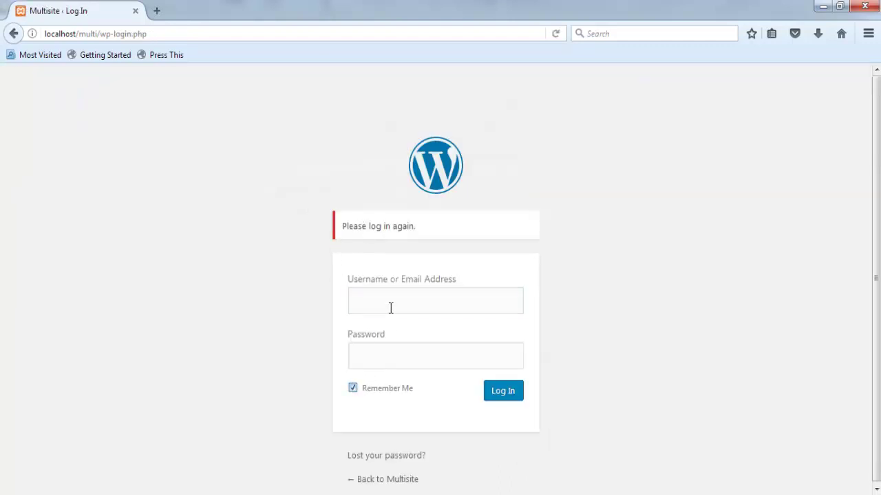
pyautogui.click(390, 307)
pyautogui.write('tes')
pyautogui.click(386, 323)
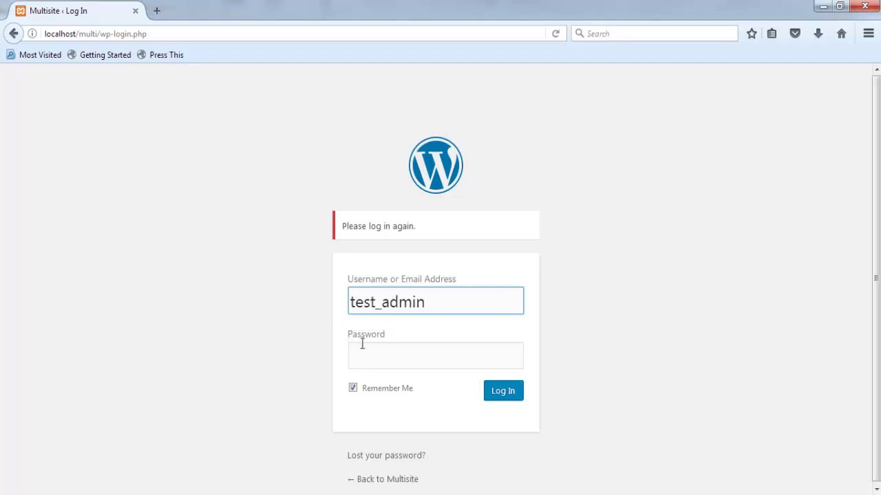
pyautogui.click(371, 353)
pyautogui.write('123')
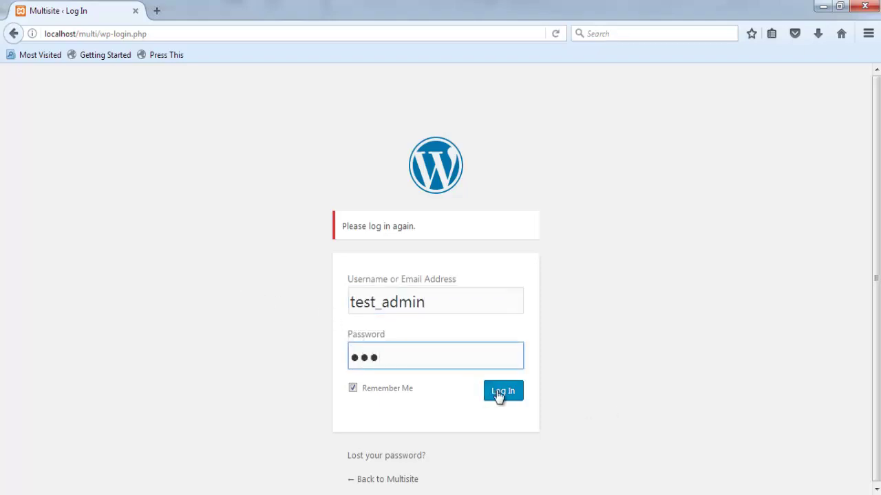
pyautogui.click(500, 393)
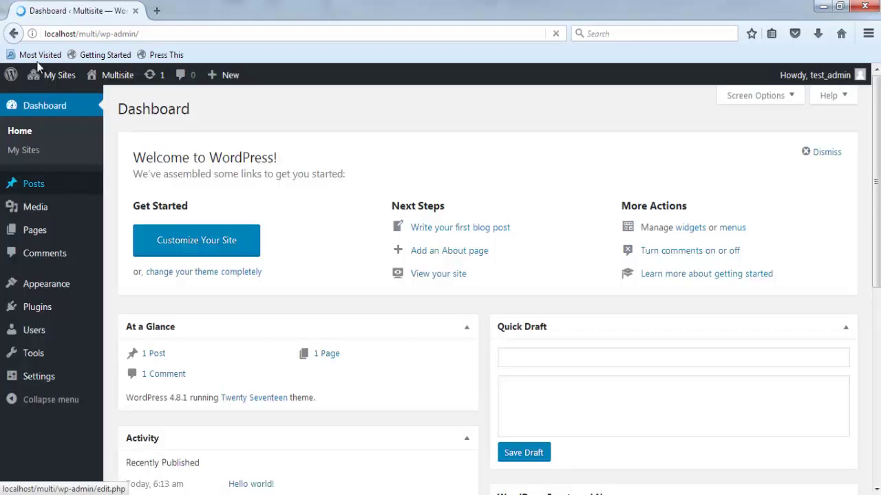
pyautogui.moveTo(109, 81)
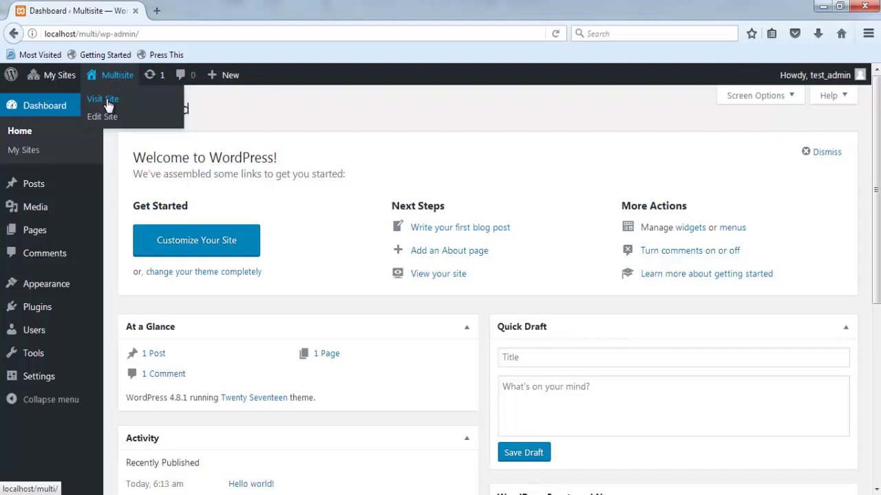
# - Check the Multisite front page's Hello world! post in a new tab, then return to the Dashboard
pyautogui.middleClick(110, 98)
pyautogui.click(196, 9)
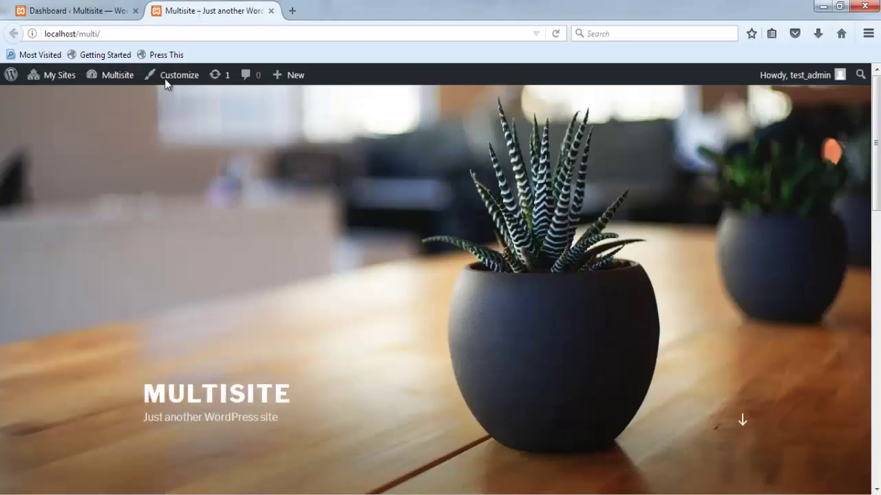
pyautogui.scroll(-3, 45, 200)
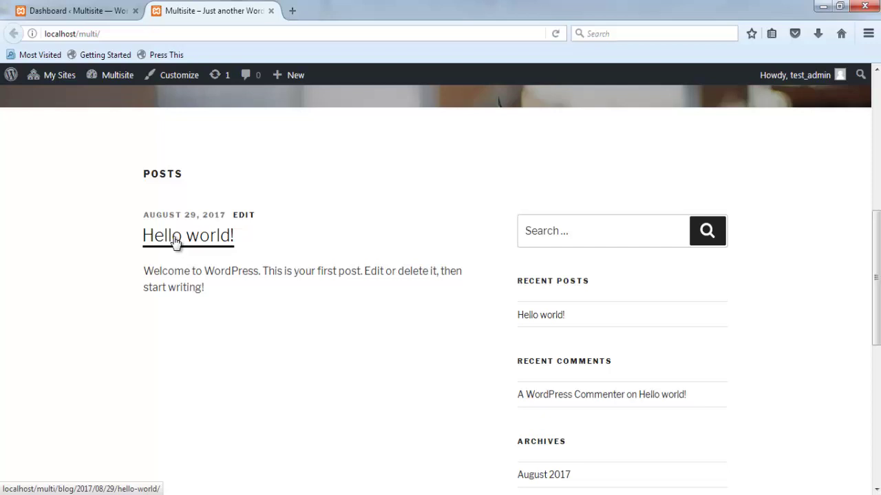
pyautogui.click(76, 8)
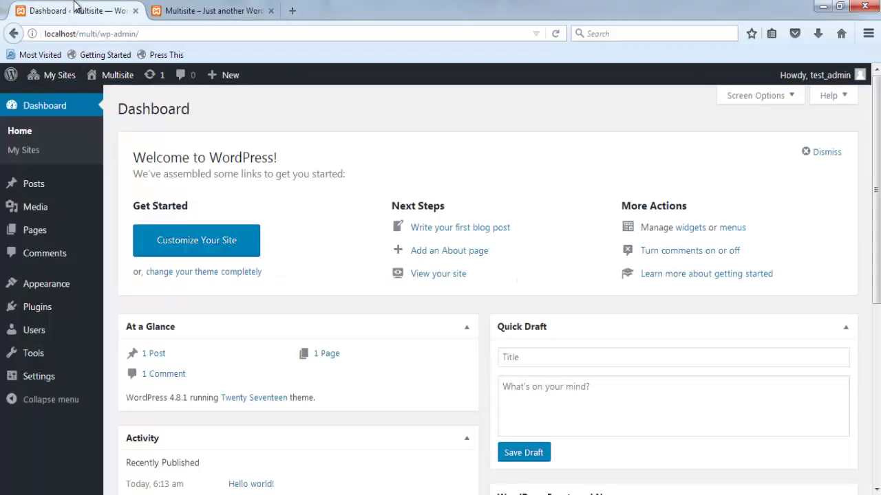
# - Close the front-page tab and go to My Sites > Network Admin > Sites
pyautogui.click(272, 11)
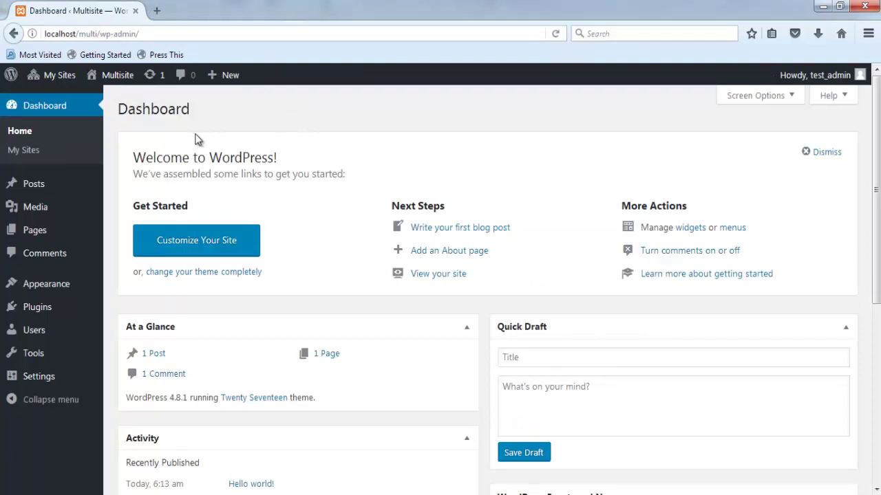
pyautogui.moveTo(46, 76)
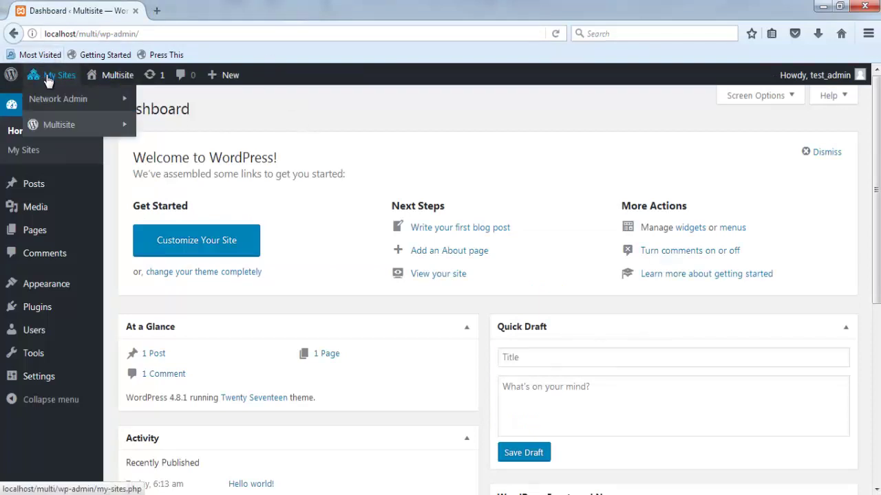
pyautogui.moveTo(51, 100)
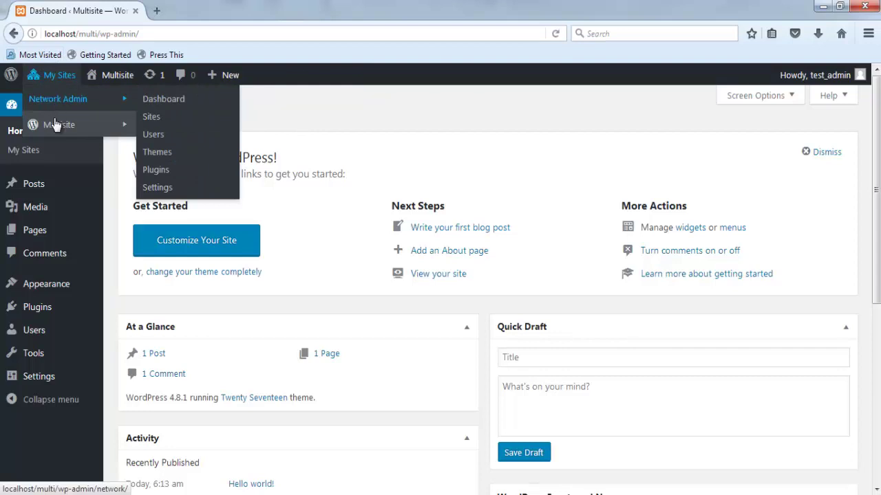
pyautogui.moveTo(56, 133)
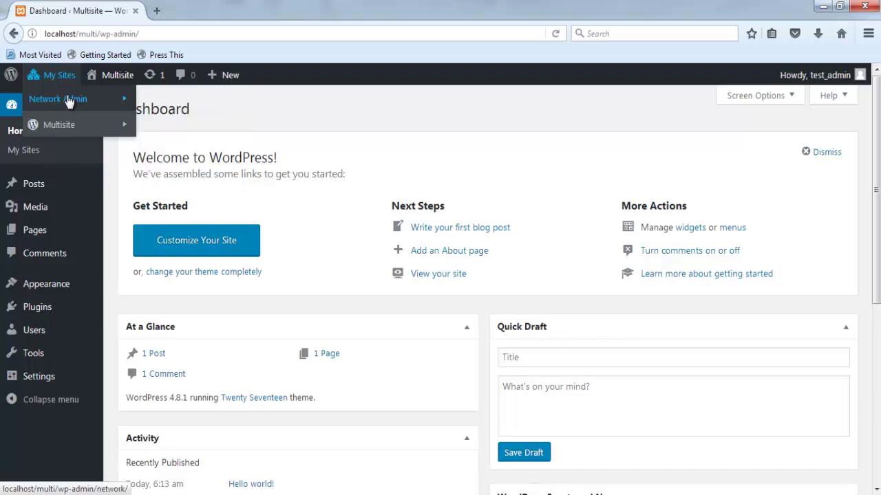
pyautogui.moveTo(97, 101)
pyautogui.click(154, 118)
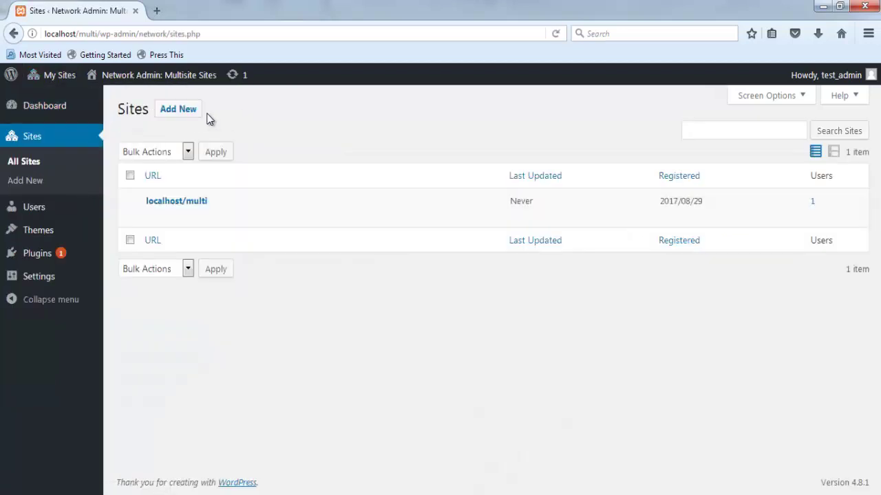
# - Start a new network site with address bg and title Multisite BG
pyautogui.click(184, 112)
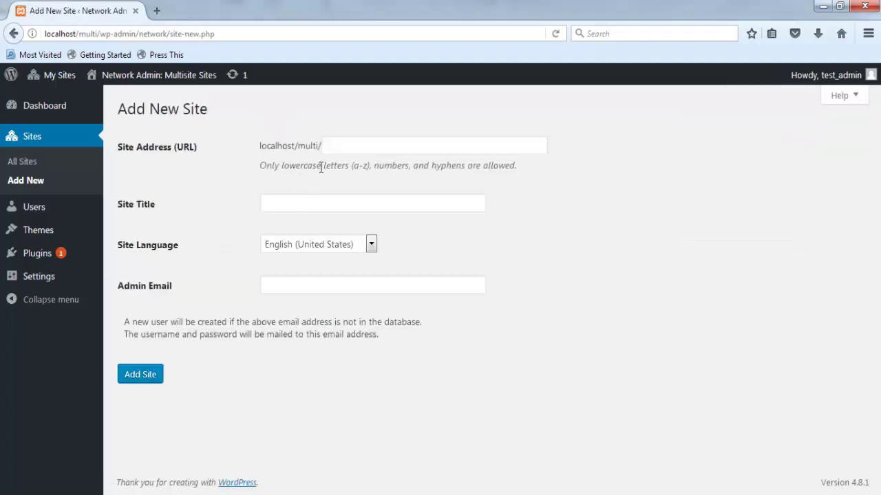
pyautogui.click(343, 150)
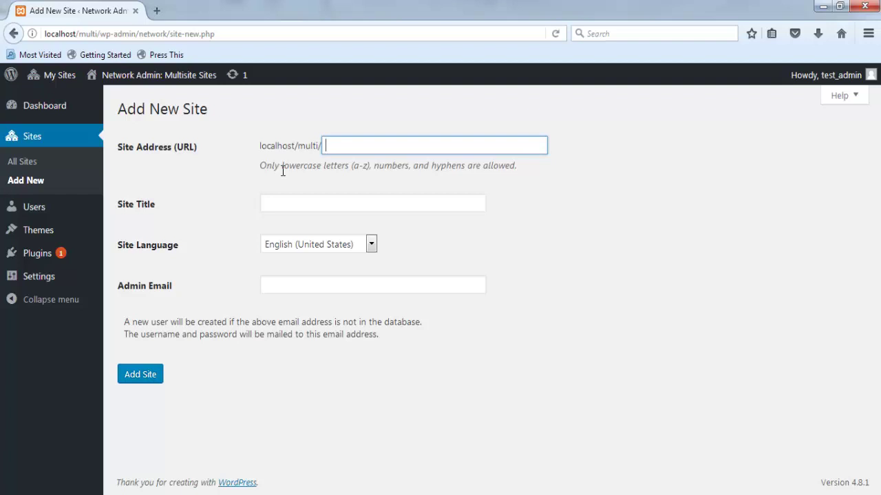
pyautogui.write('bg')
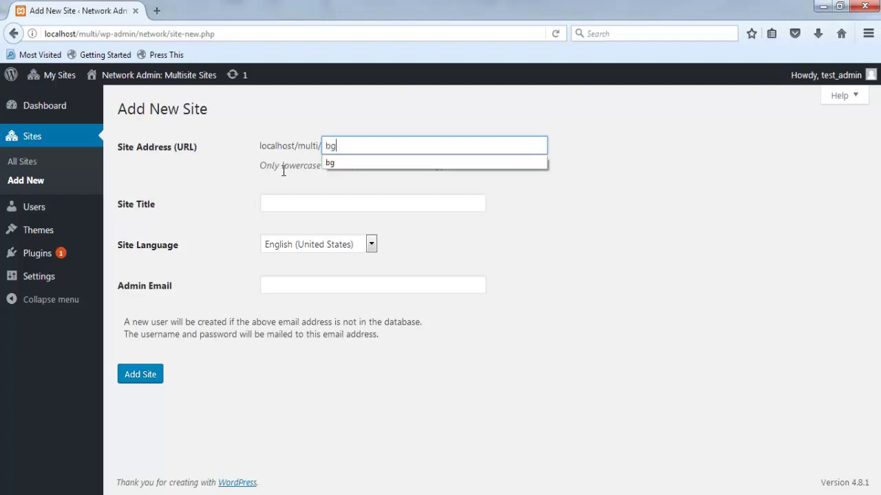
pyautogui.click(335, 164)
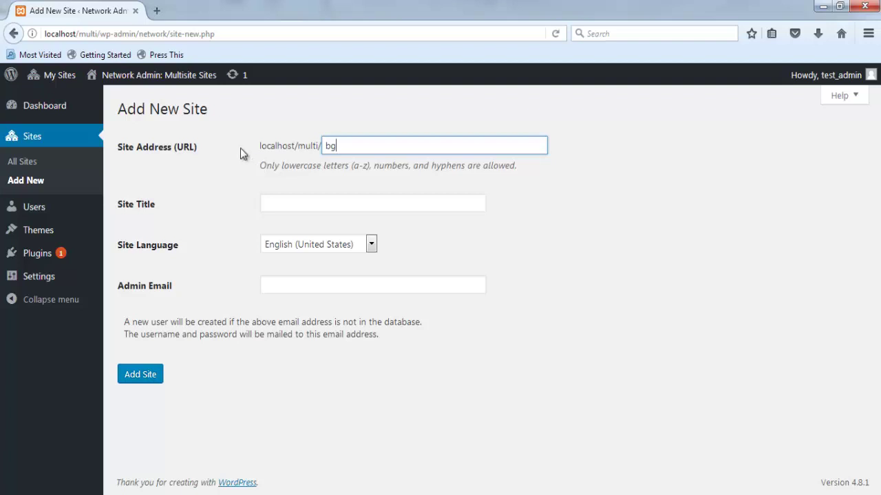
pyautogui.click(290, 205)
pyautogui.write('Mul')
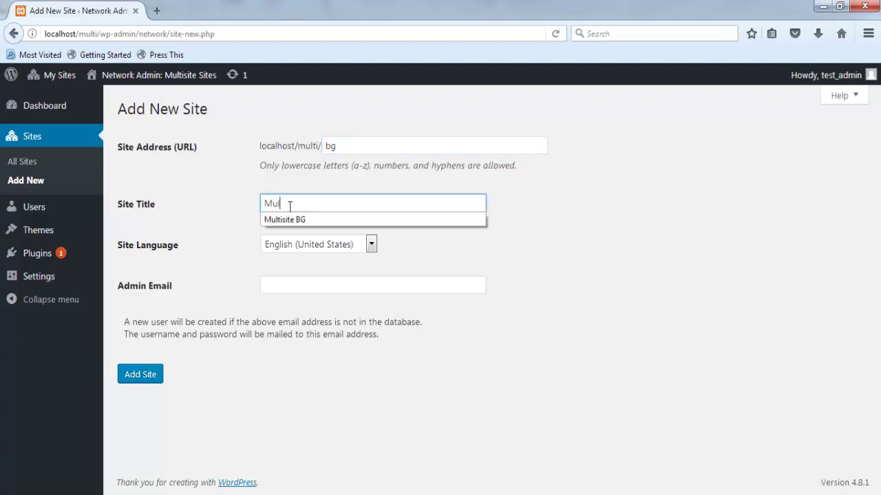
pyautogui.write('tisite BG')
# - Choose Български as the site language and enter the administrator's e-mail
pyautogui.click(303, 249)
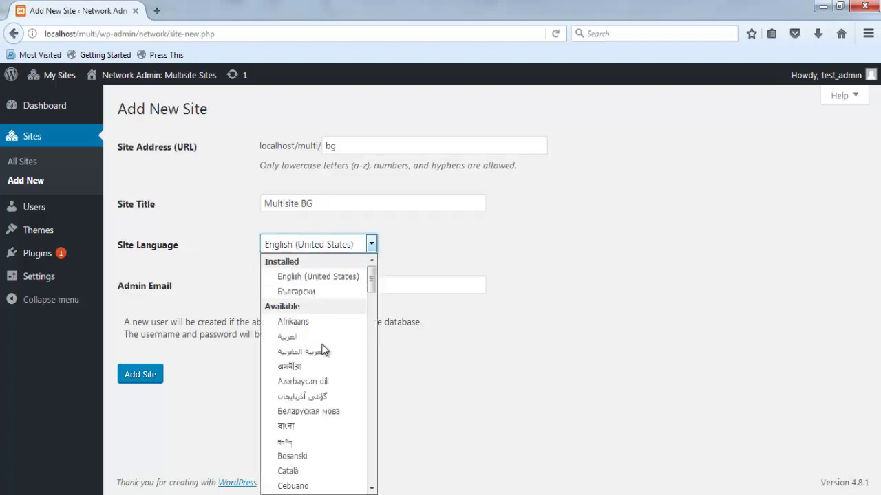
pyautogui.scroll(-7, 322, 348)
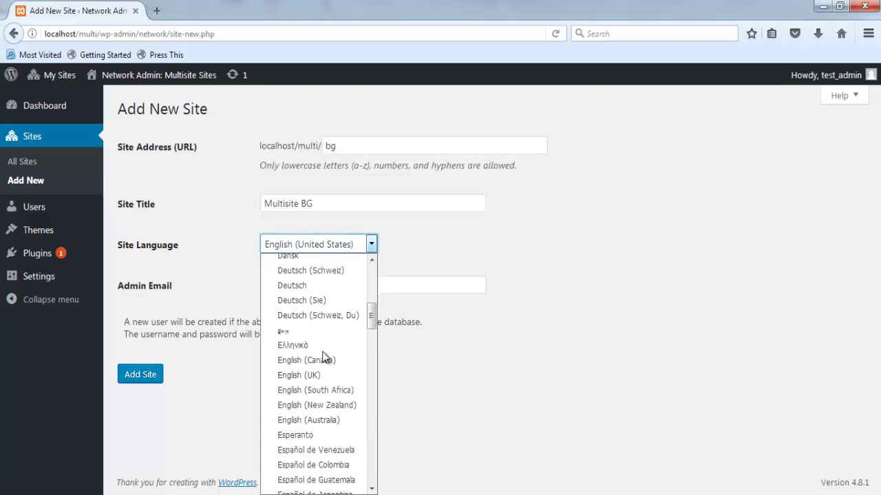
pyautogui.scroll(-10, 320, 358)
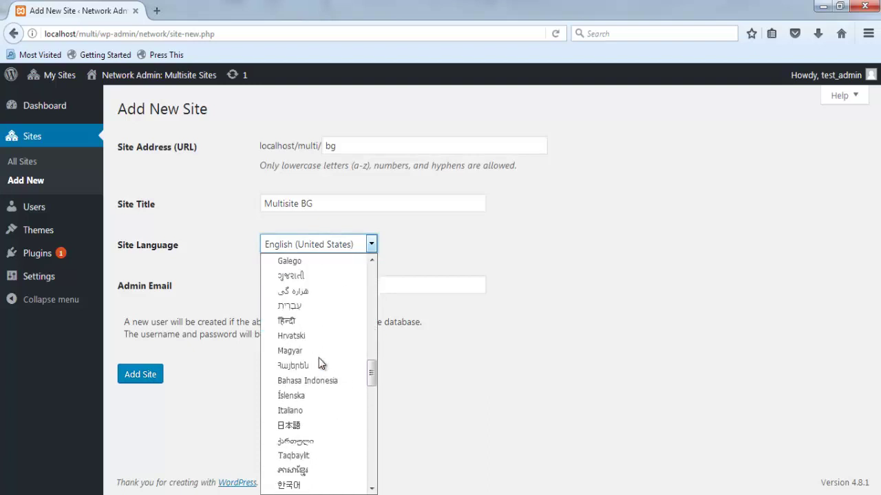
pyautogui.scroll(17, 319, 361)
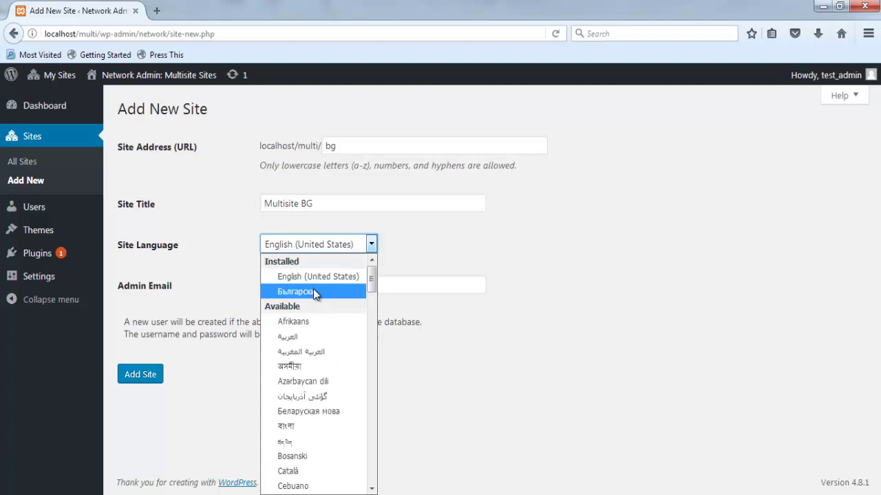
pyautogui.click(314, 292)
pyautogui.click(273, 289)
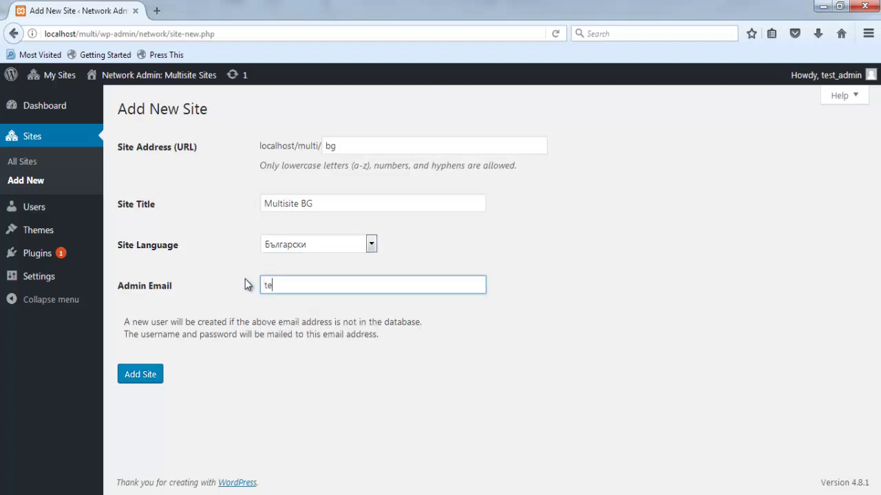
pyautogui.write('test@test.eu')
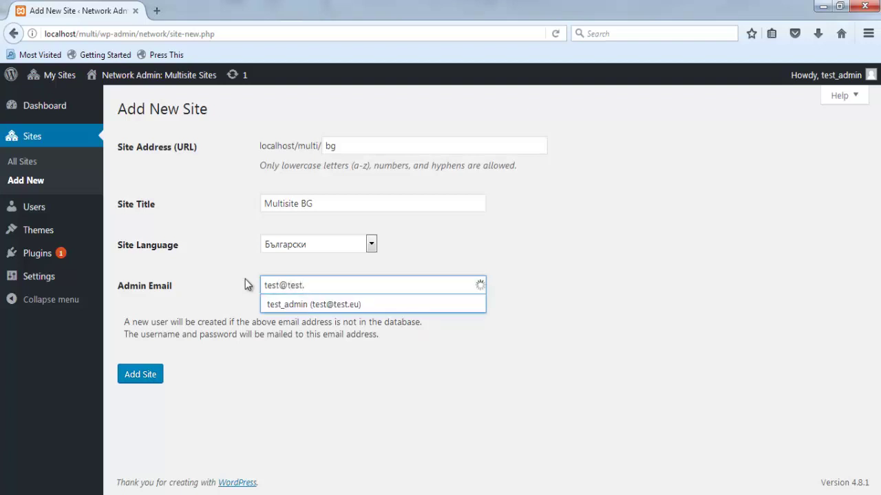
pyautogui.click(245, 279)
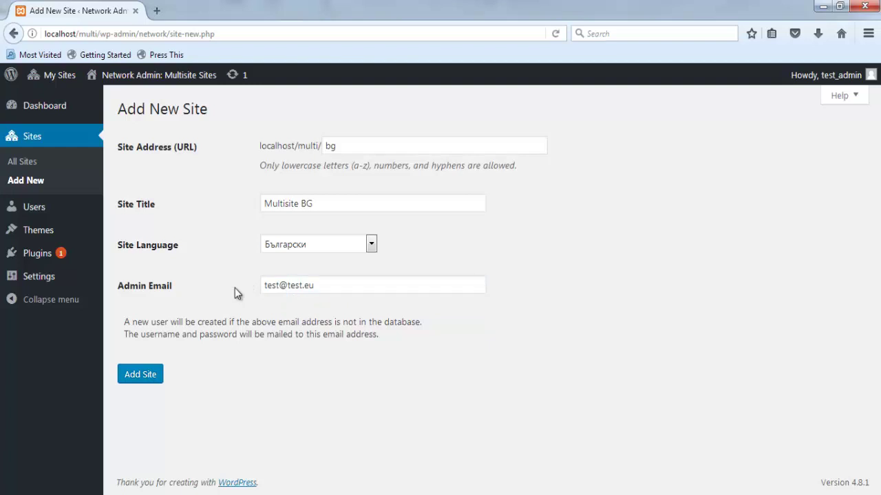
# - Create the Multisite BG site, then open its Bulgarian dashboard's posts list (Публикации)
pyautogui.click(148, 375)
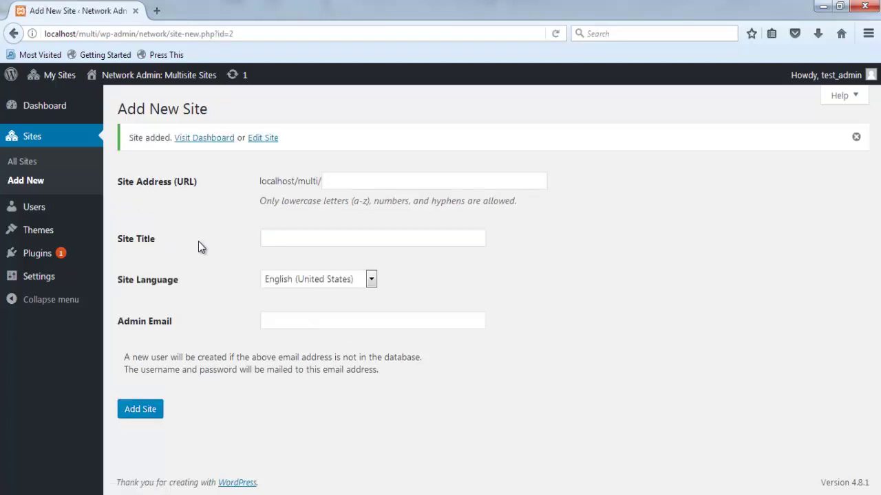
pyautogui.moveTo(59, 77)
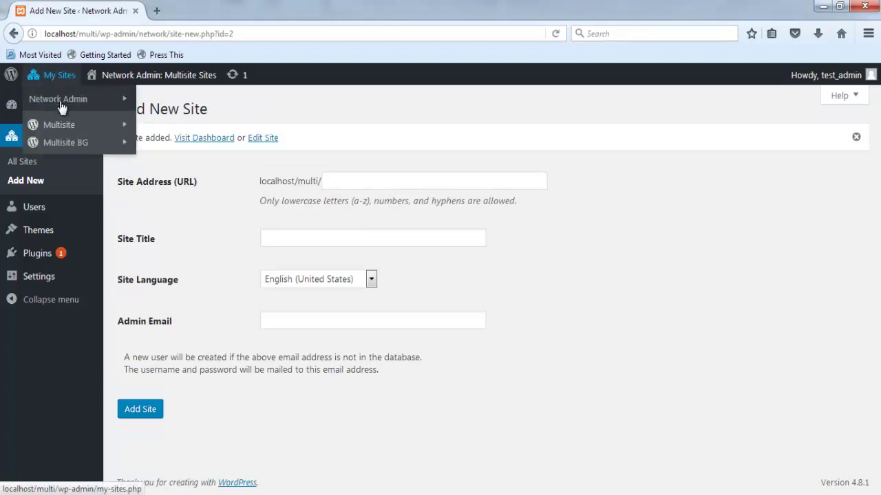
pyautogui.moveTo(64, 147)
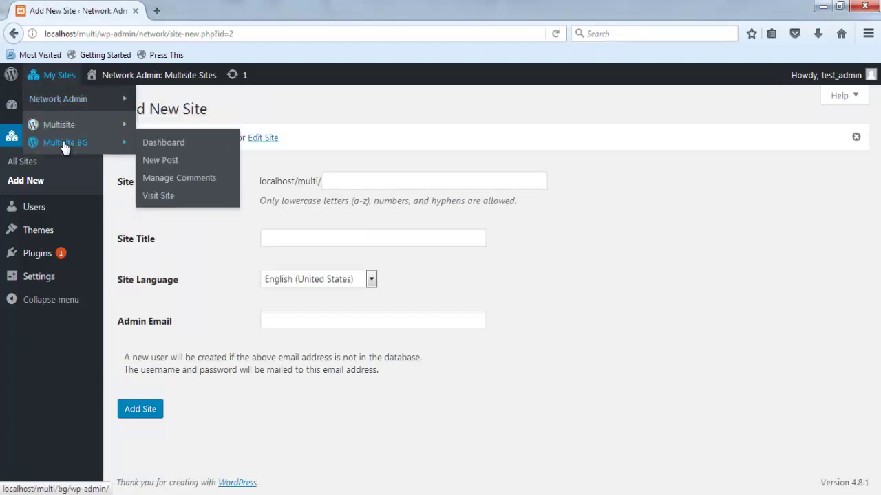
pyautogui.click(180, 144)
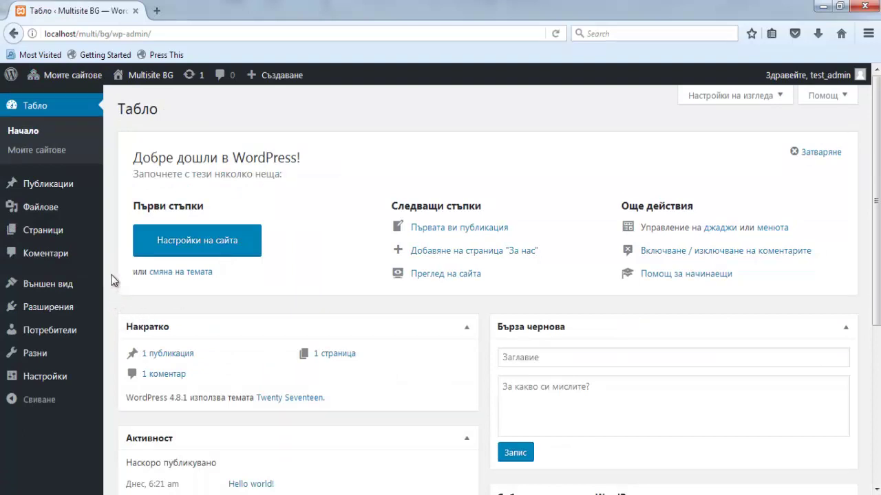
pyautogui.moveTo(68, 184)
pyautogui.click(128, 187)
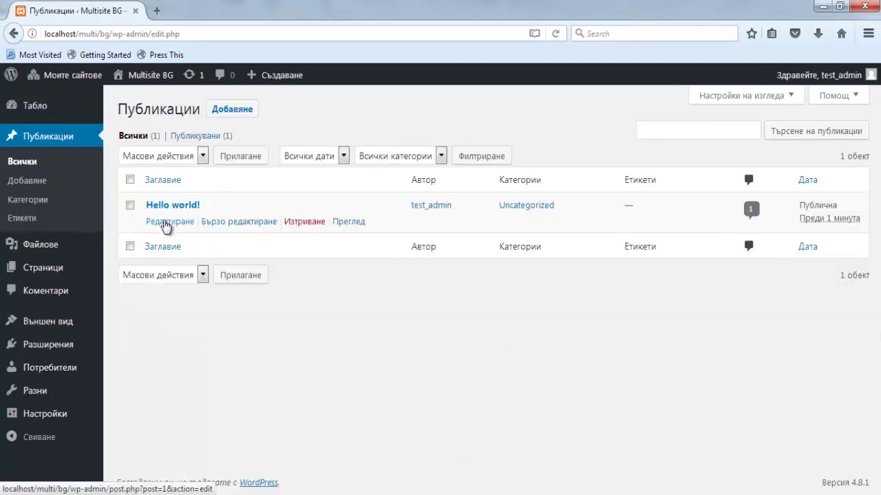
# - Retitle the Hello world! post to Здравейте! and change its permalink slug to тест
pyautogui.click(167, 226)
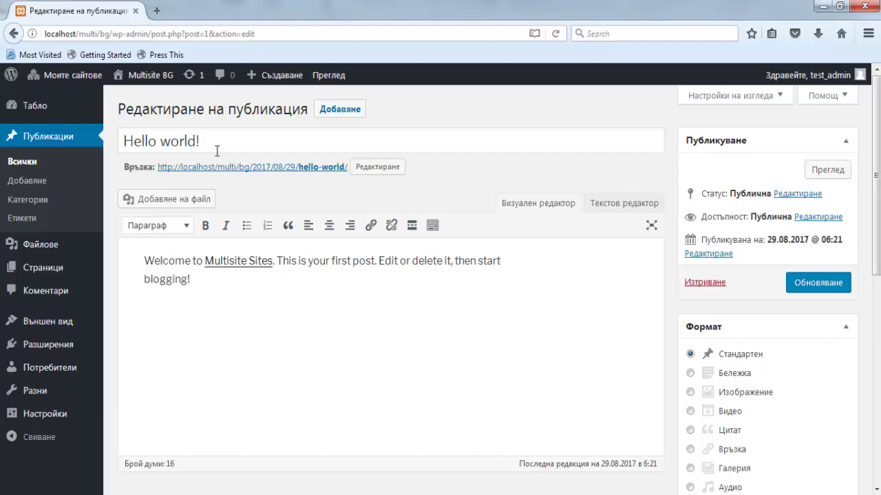
pyautogui.click(143, 141)
pyautogui.hotkey('ctrl', 'a')
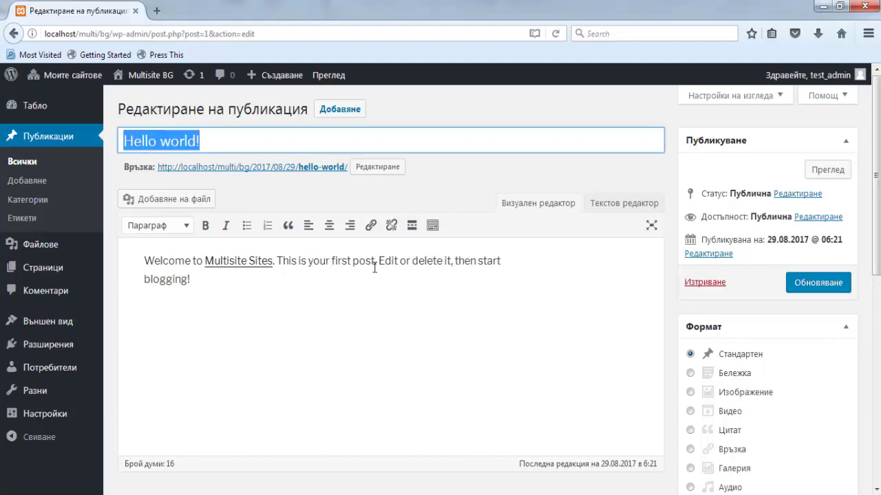
pyautogui.write('Здравейте!')
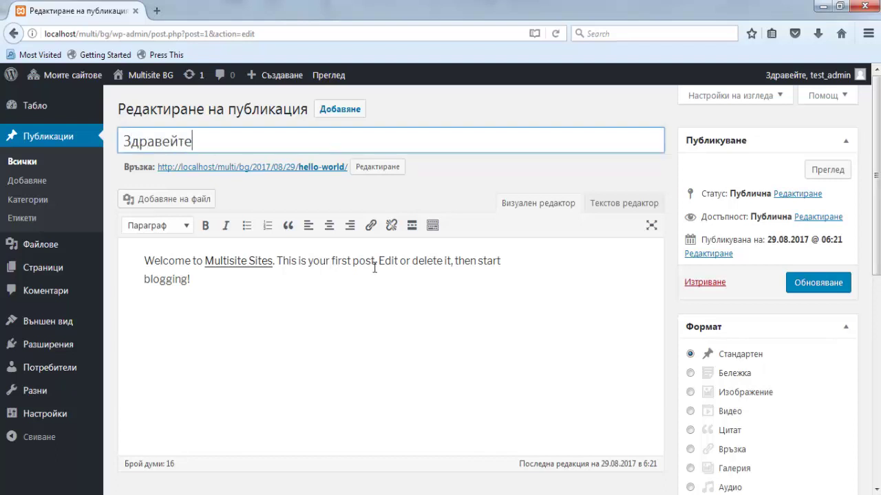
pyautogui.click(372, 167)
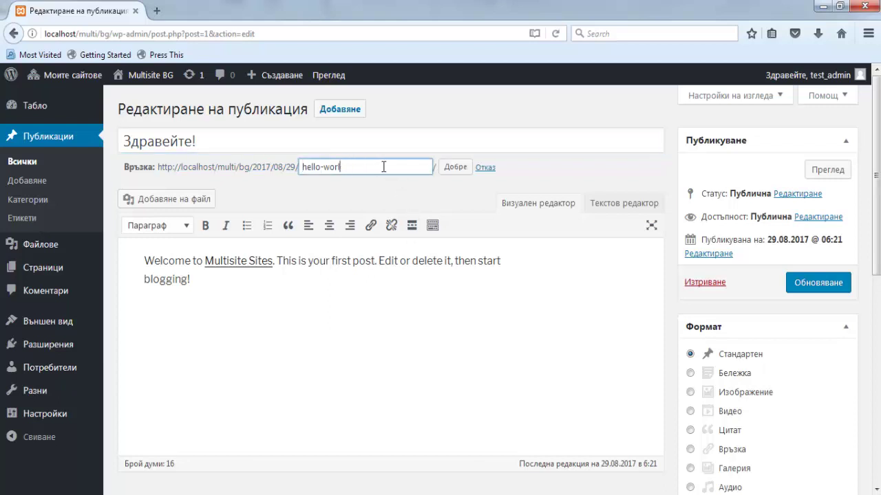
pyautogui.press('BackSpace')
pyautogui.press('BackSpace')
pyautogui.press('BackSpace')
pyautogui.press('BackSpace')
pyautogui.press('BackSpace')
pyautogui.press('BackSpace')
pyautogui.press('BackSpace')
pyautogui.press('BackSpace')
pyautogui.press('BackSpace')
pyautogui.press('BackSpace')
pyautogui.click(455, 167)
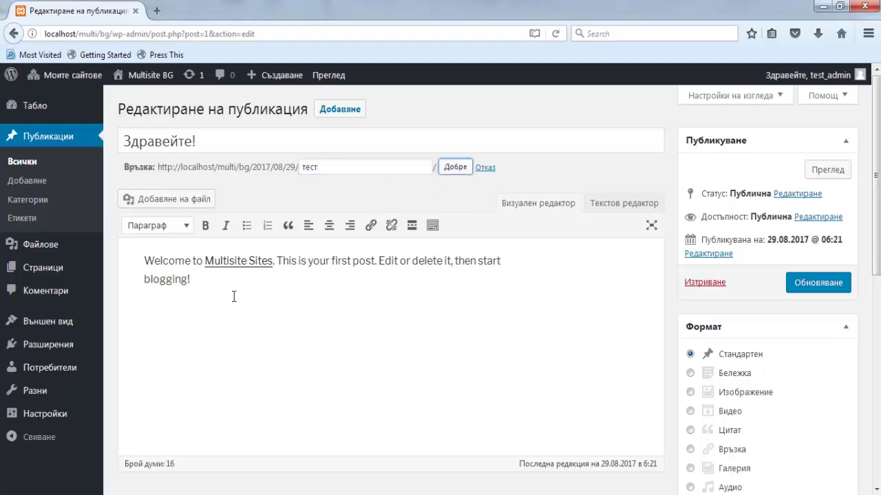
# - Replace the post body with Здравейте and update the post
pyautogui.moveTo(199, 292); pyautogui.dragTo(146, 263)
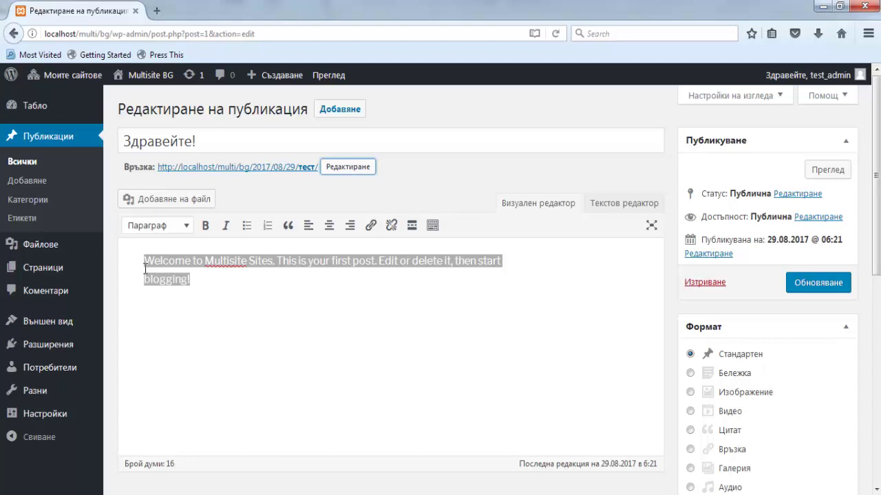
pyautogui.moveTo(198, 276); pyautogui.dragTo(127, 260)
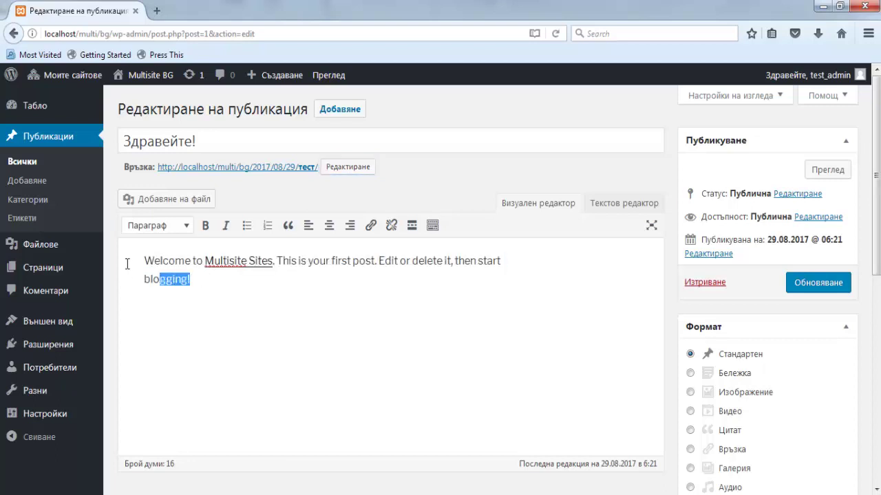
pyautogui.write('Здравейте!')
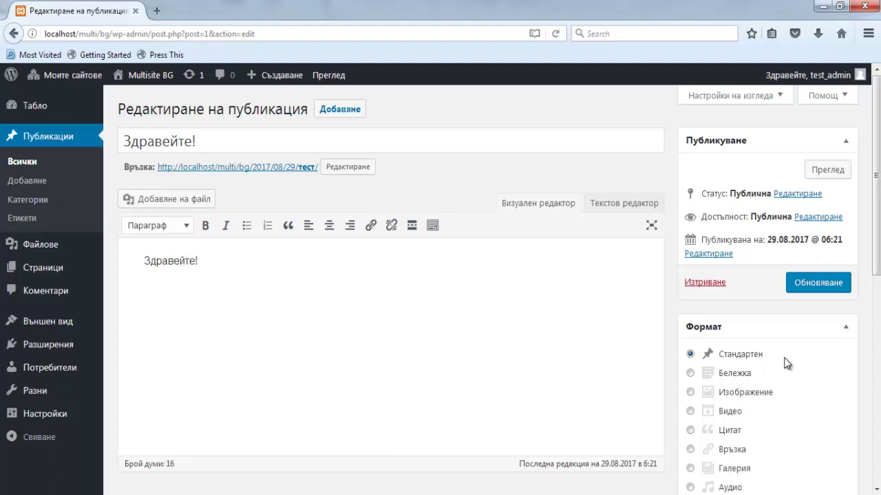
pyautogui.click(822, 291)
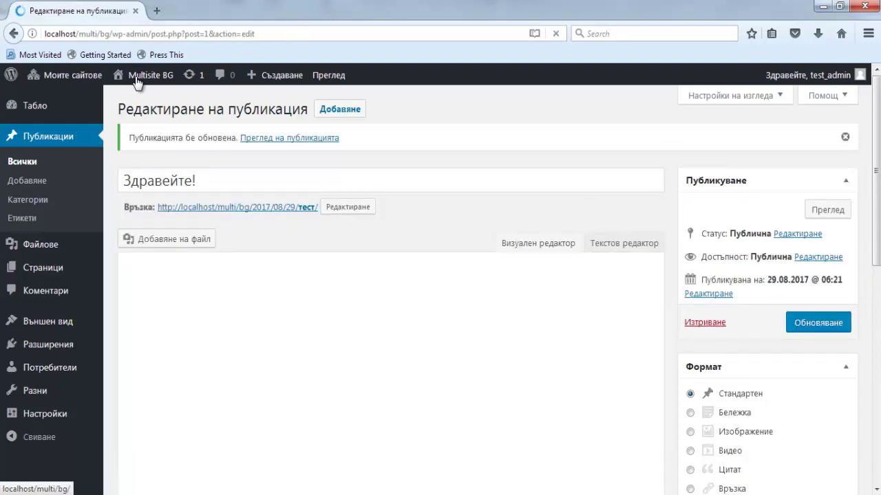
# - View the Multisite BG front page showing the Здравейте! post
pyautogui.moveTo(136, 83)
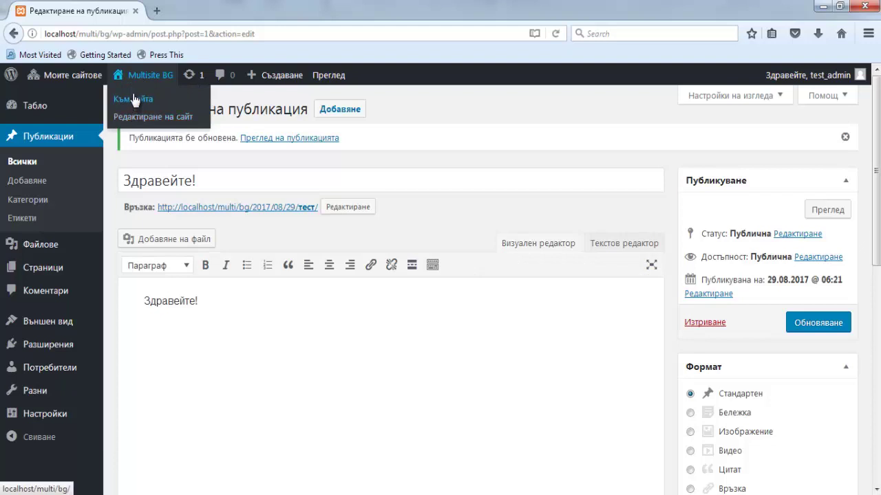
pyautogui.click(135, 100)
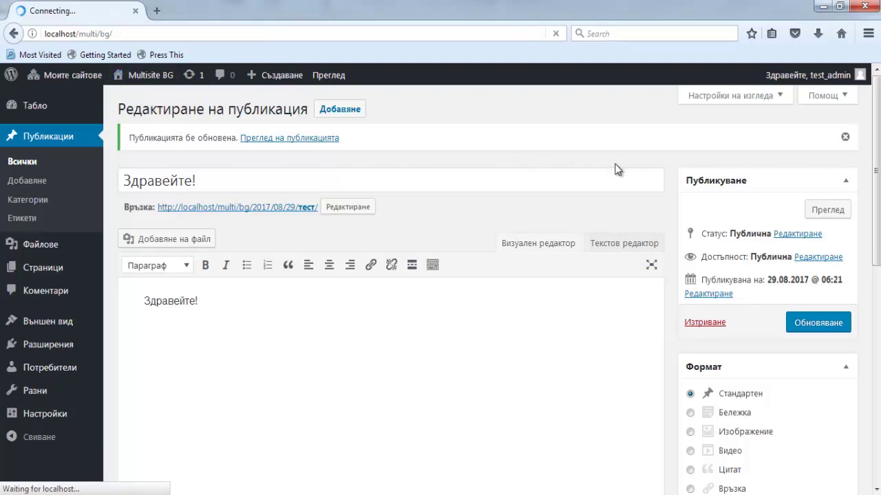
pyautogui.scroll(-5, 27, 209)
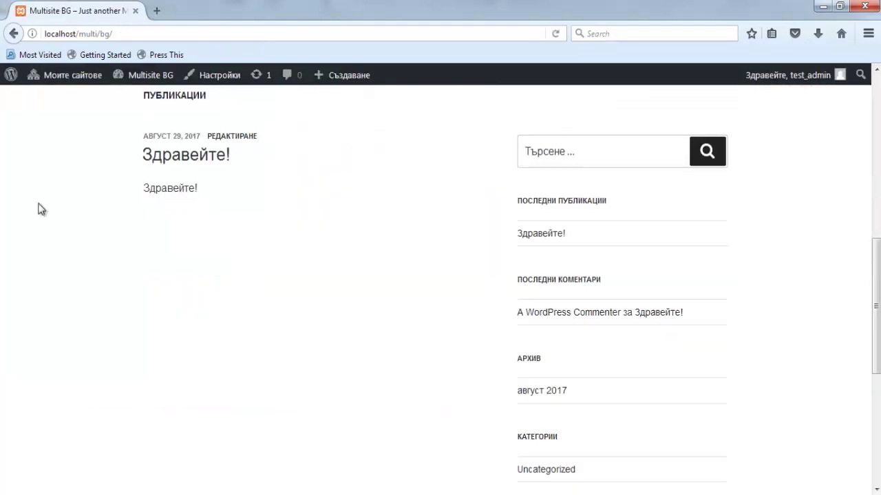
pyautogui.scroll(3, 38, 209)
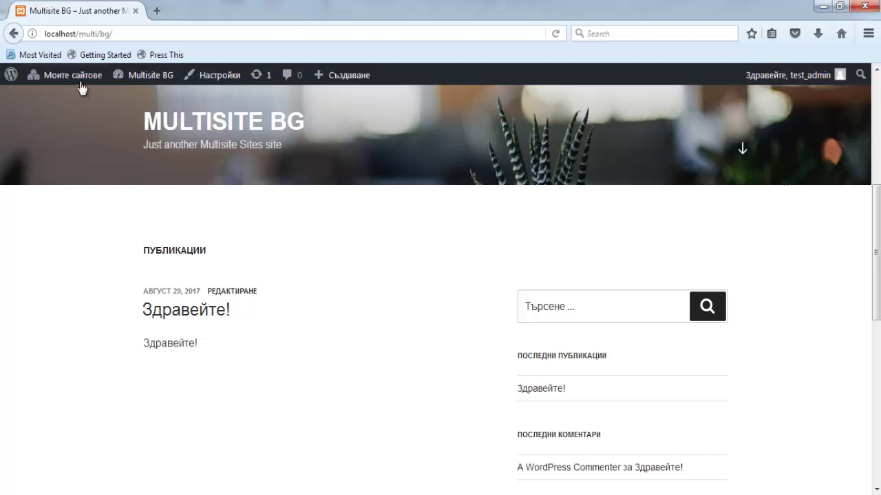
# - Open the main Multisite front page at localhost/multi/ with its Hello world! post
pyautogui.moveTo(79, 82)
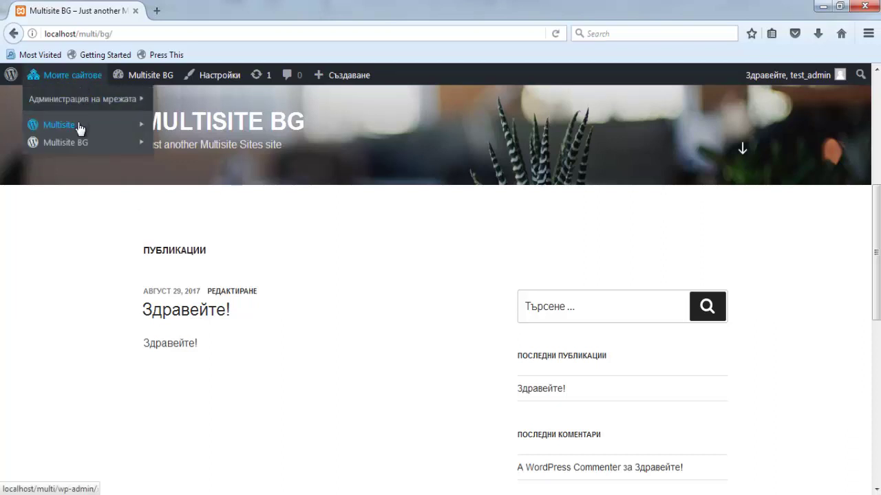
pyautogui.moveTo(78, 129)
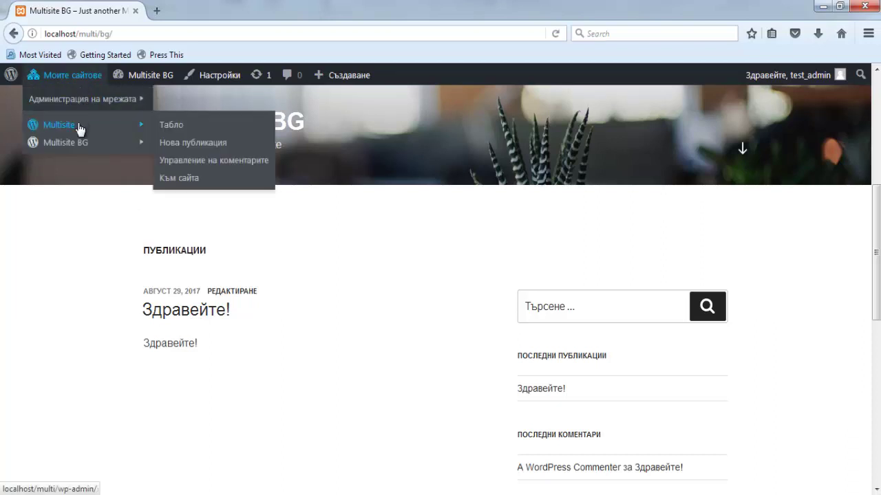
pyautogui.click(178, 179)
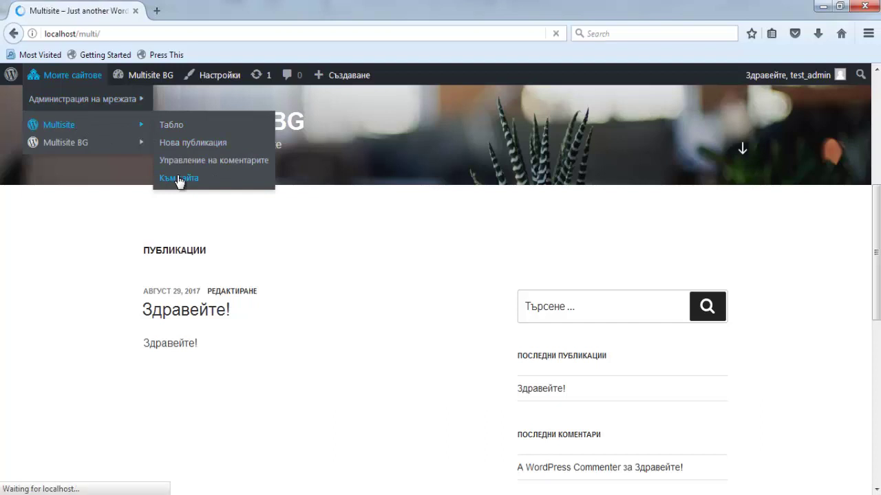
pyautogui.scroll(-5, 100, 196)
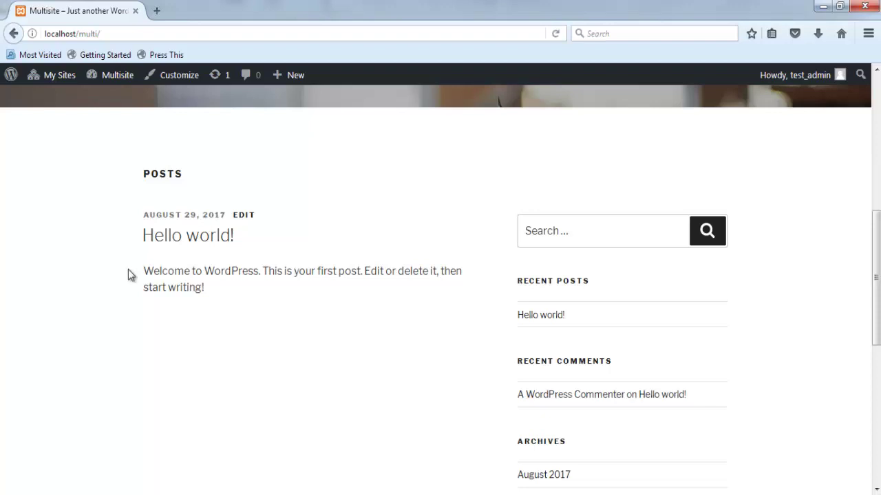
pyautogui.moveTo(53, 77)
pyautogui.moveTo(59, 102)
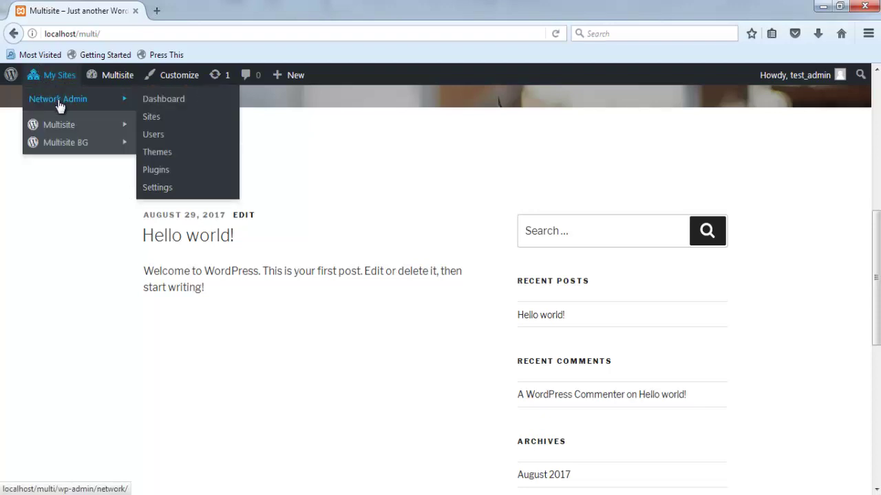
# - Install the Oxane theme from the network's Add Themes page
pyautogui.click(155, 170)
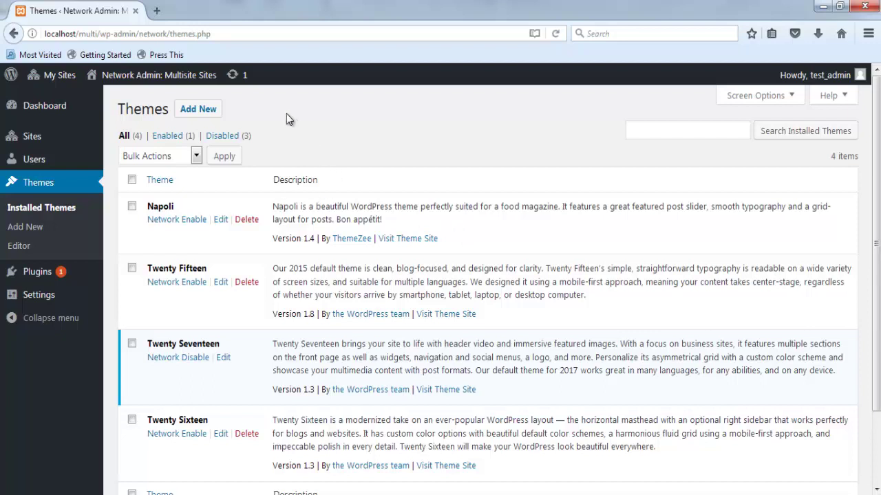
pyautogui.click(199, 110)
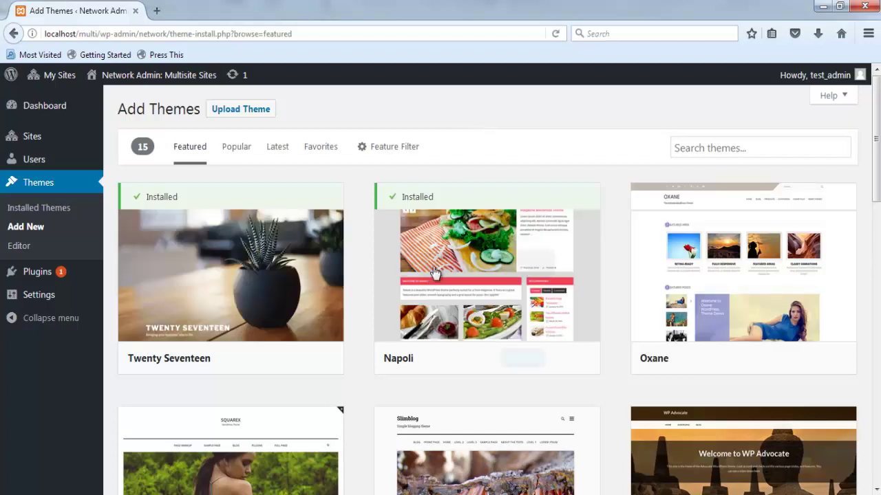
pyautogui.moveTo(427, 285)
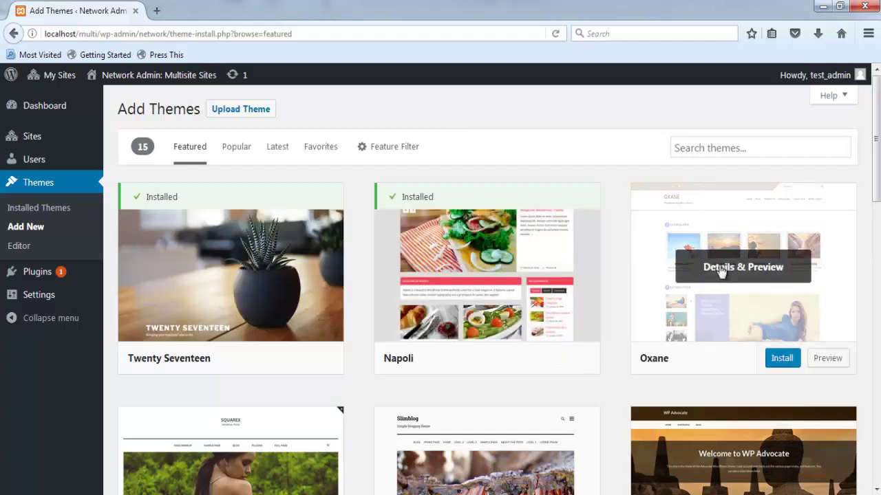
pyautogui.moveTo(693, 279)
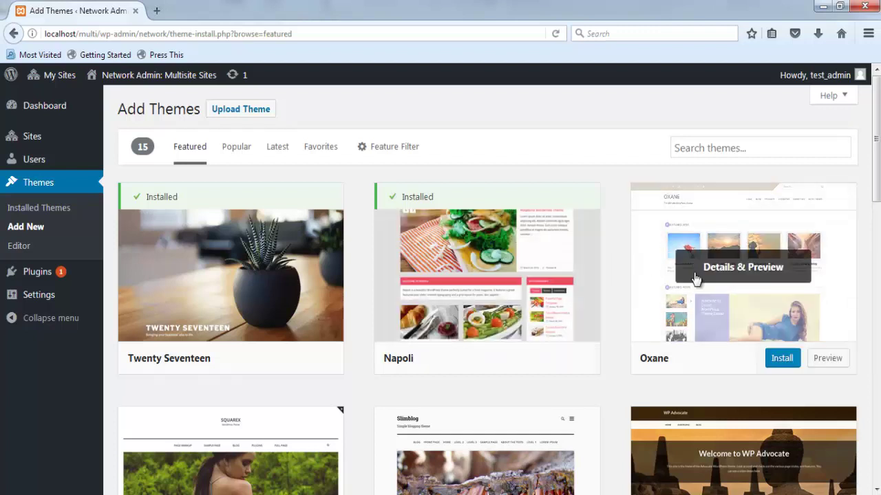
pyautogui.click(780, 360)
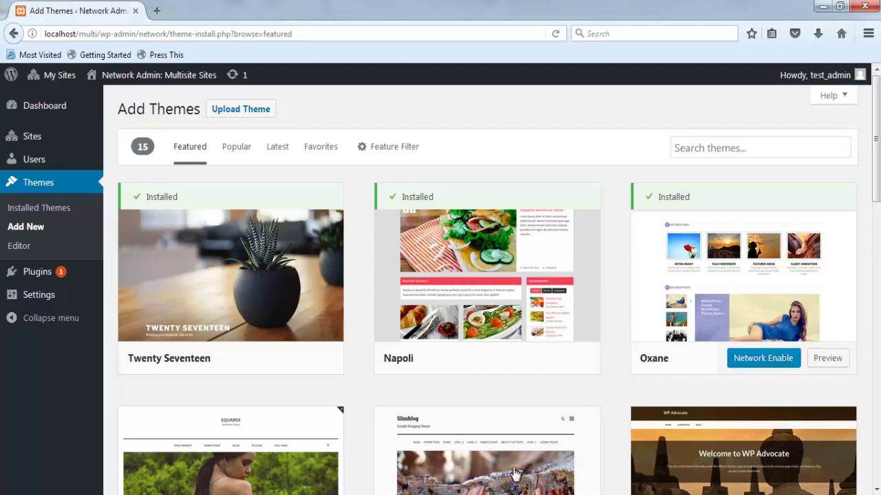
# - Return to the network's Installed Themes list showing Oxane, Twenty Seventeen and Napoli
pyautogui.moveTo(69, 78)
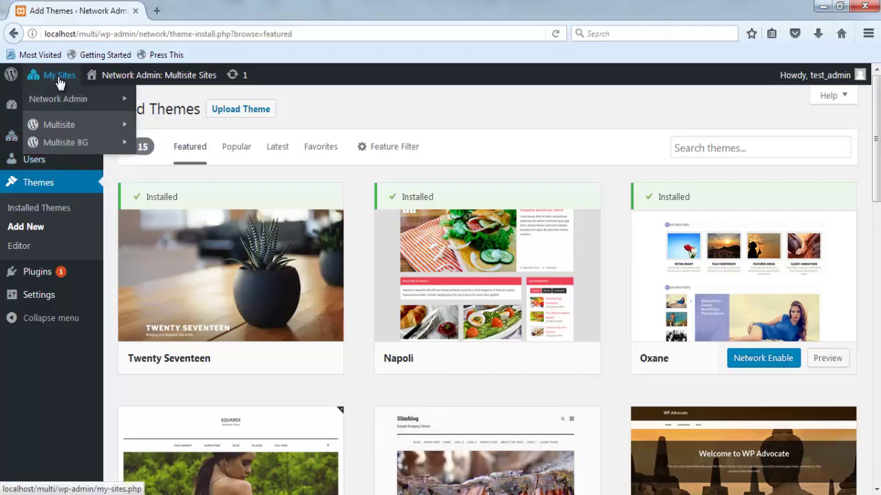
pyautogui.moveTo(75, 100)
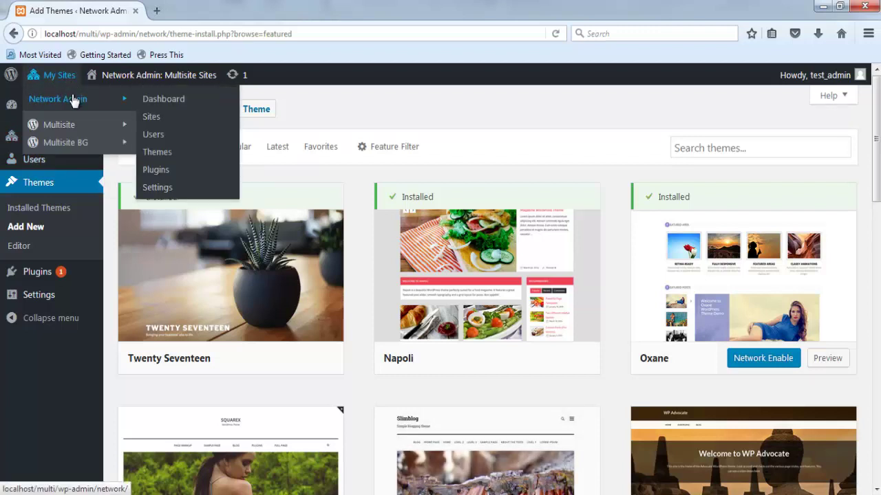
pyautogui.click(22, 210)
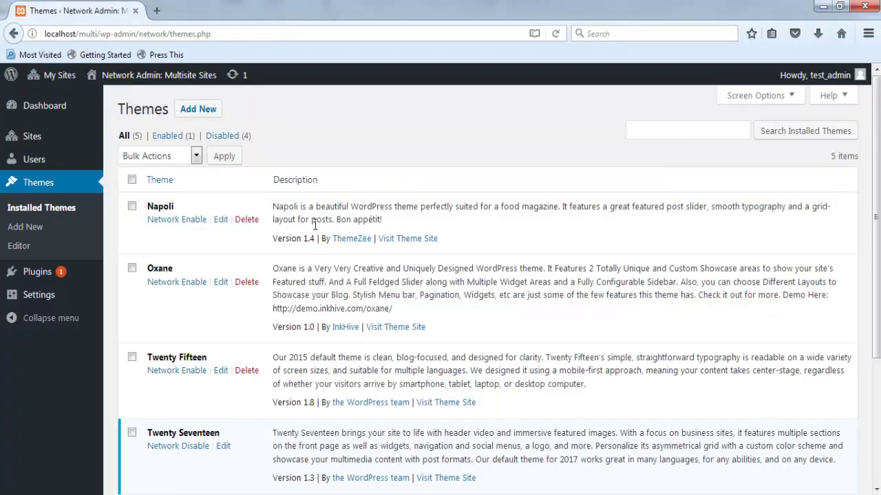
# - Network-enable Oxane, then go to the Multisite BG site's Външен вид > Теми page
pyautogui.click(165, 283)
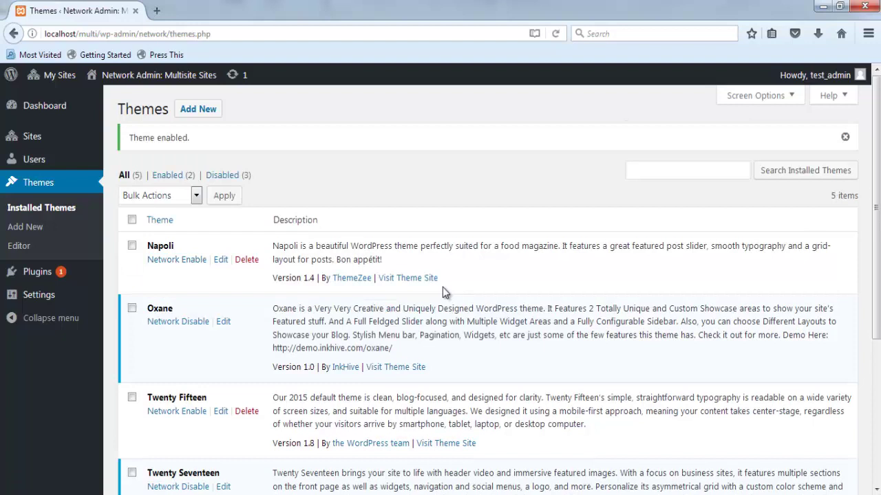
pyautogui.moveTo(55, 75)
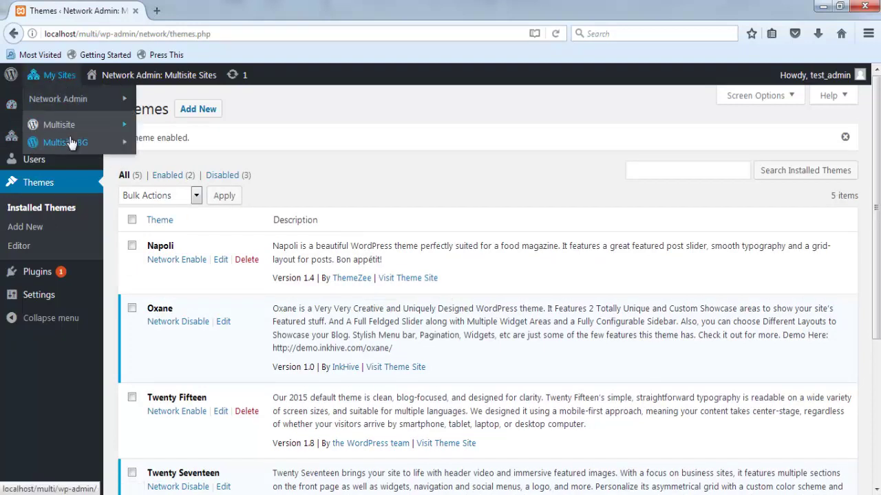
pyautogui.moveTo(71, 142)
pyautogui.click(180, 146)
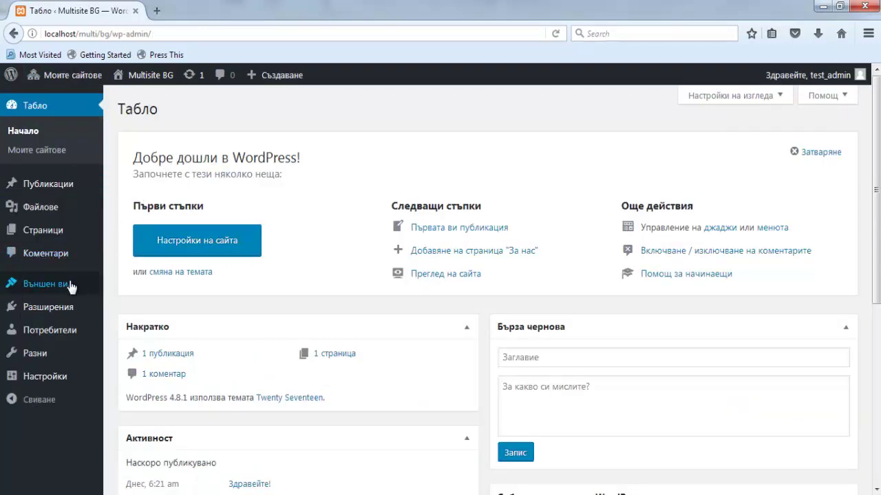
pyautogui.moveTo(71, 286)
pyautogui.click(114, 287)
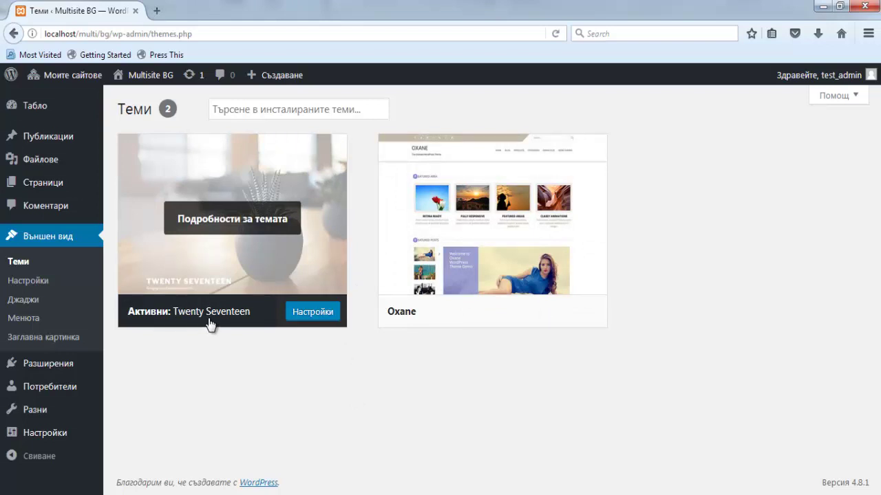
# - Activate (Включване) the Oxane theme card on the Multisite BG Themes page
pyautogui.moveTo(543, 256)
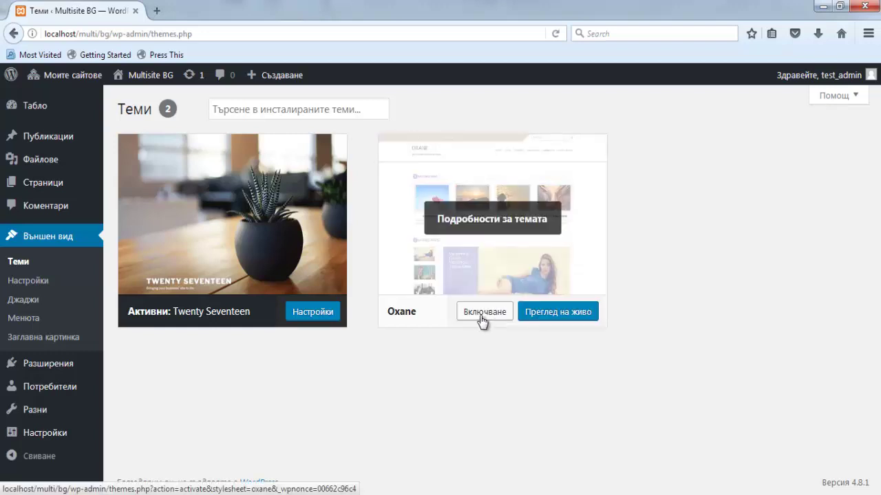
pyautogui.click(474, 312)
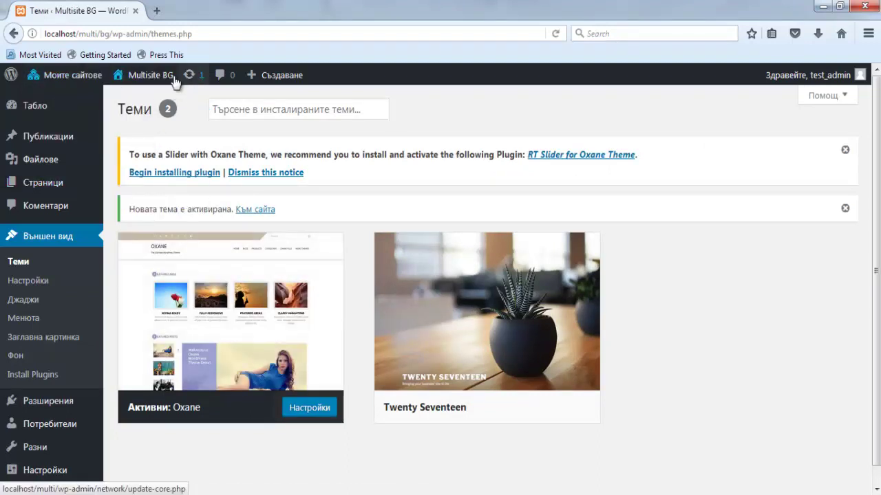
# - View the Multisite BG front page in the Oxane theme
pyautogui.moveTo(134, 75)
pyautogui.click(140, 103)
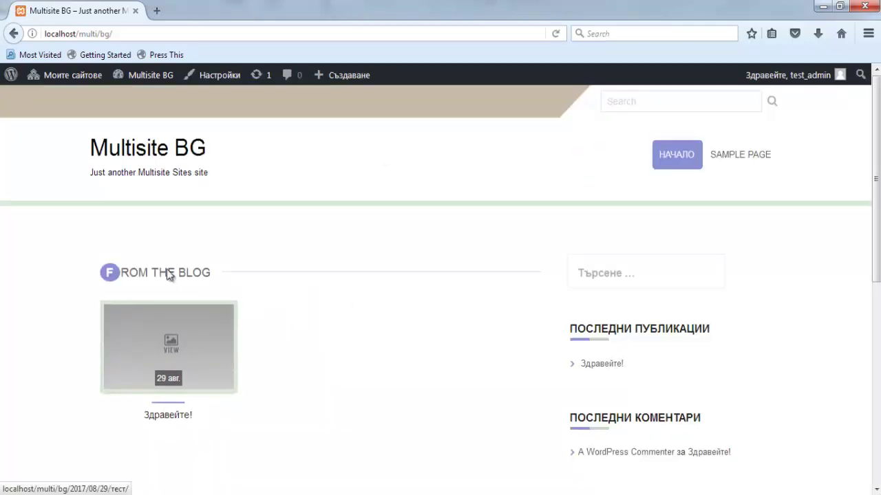
pyautogui.scroll(-3, 187, 281)
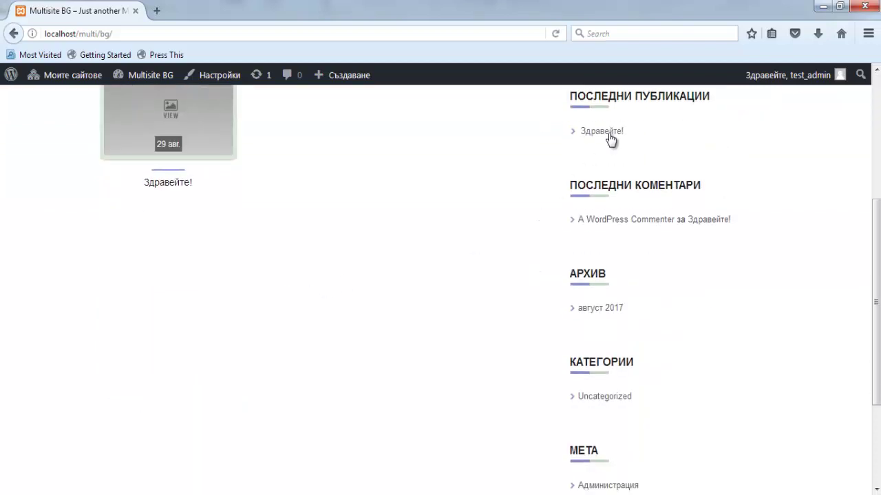
pyautogui.scroll(3, 283, 205)
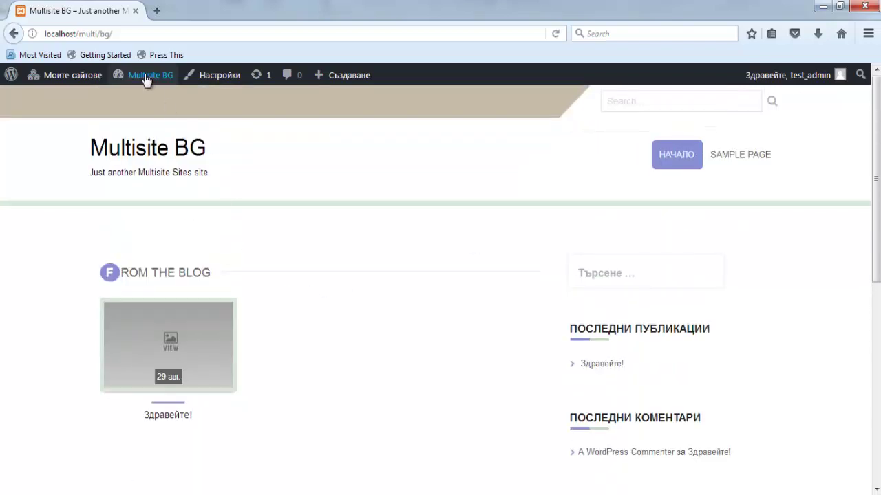
# - Open the main Multisite front page at localhost/multi/
pyautogui.moveTo(72, 75)
pyautogui.moveTo(55, 125)
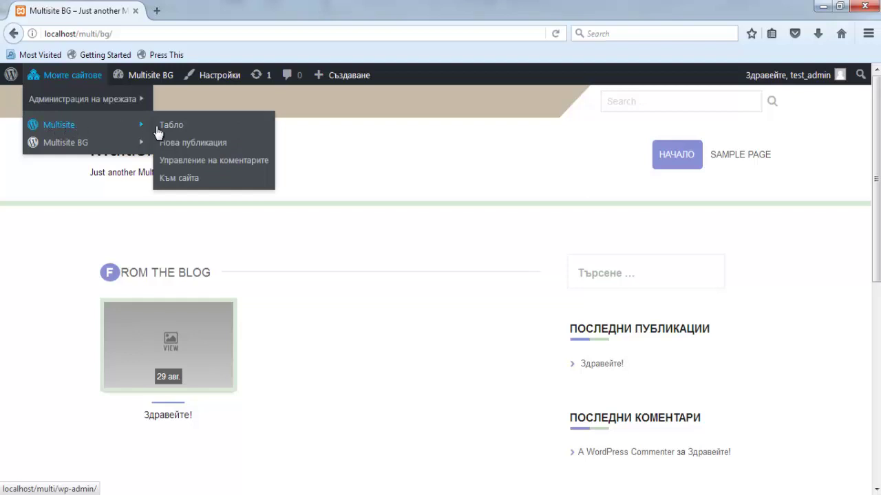
pyautogui.click(178, 178)
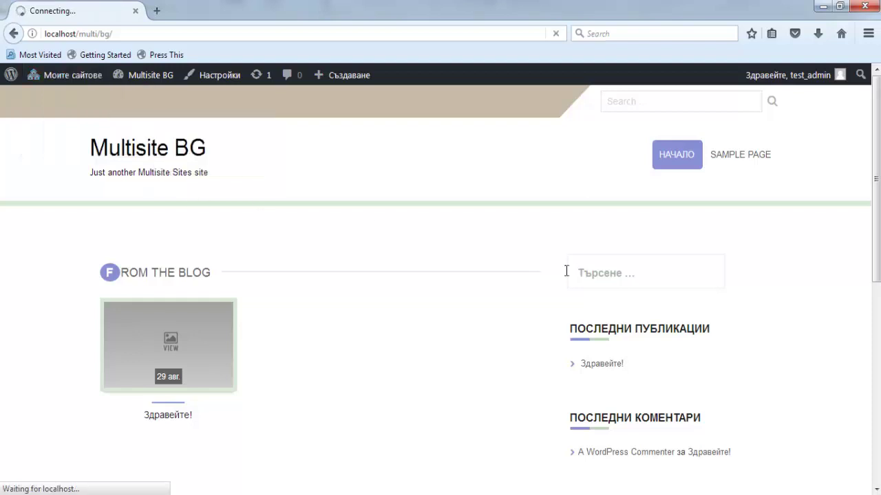
pyautogui.scroll(-4, 178, 244)
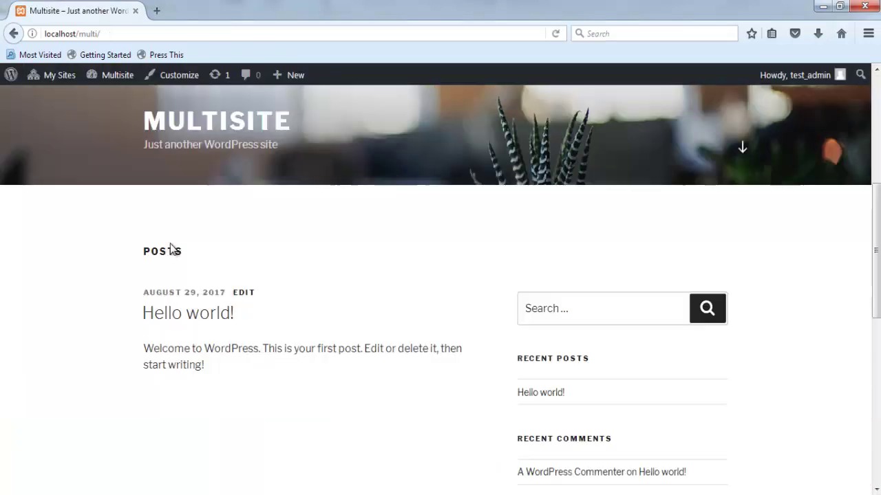
pyautogui.scroll(5, 136, 291)
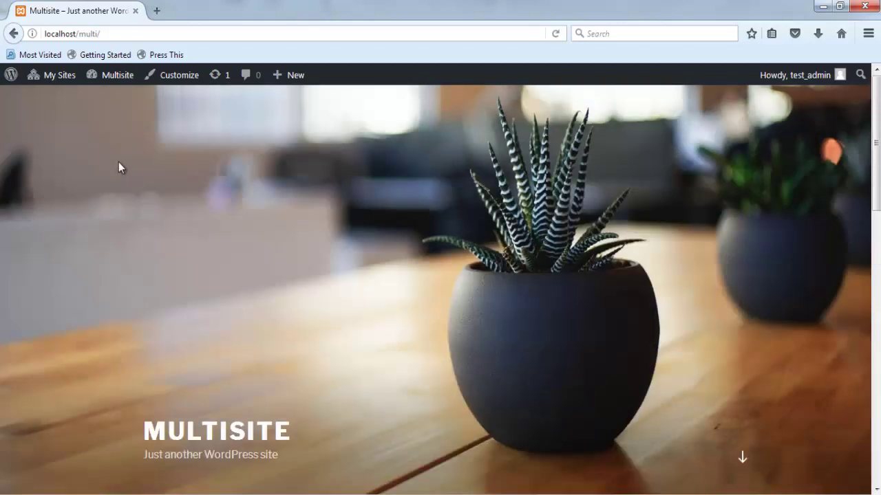
pyautogui.moveTo(58, 77)
pyautogui.moveTo(60, 101)
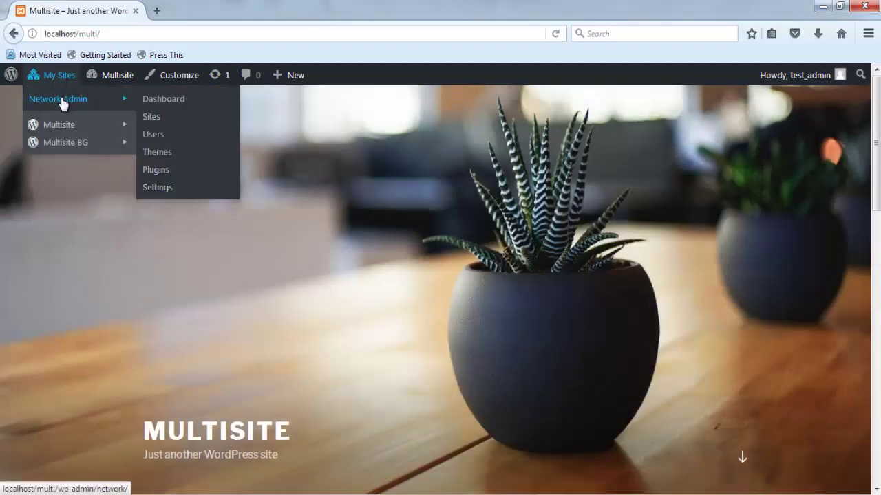
# - Install WP Super Cache from the network's Add New Plugins page
pyautogui.click(167, 172)
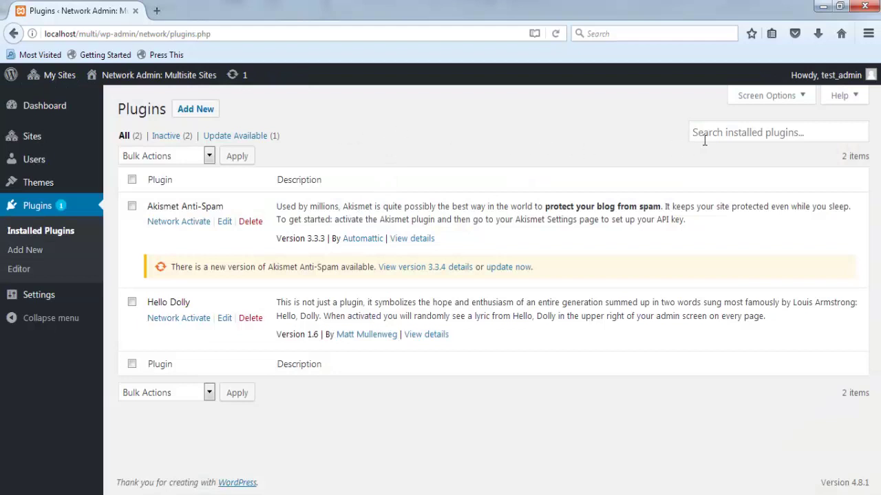
pyautogui.click(184, 110)
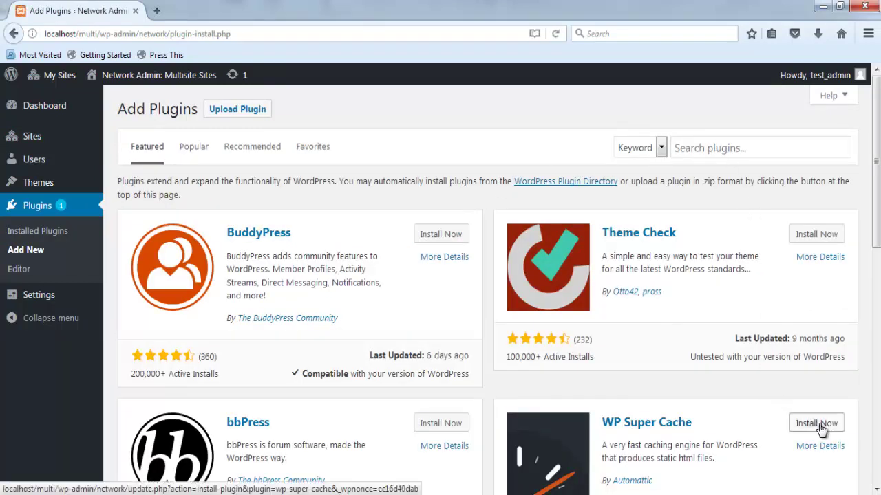
pyautogui.click(780, 421)
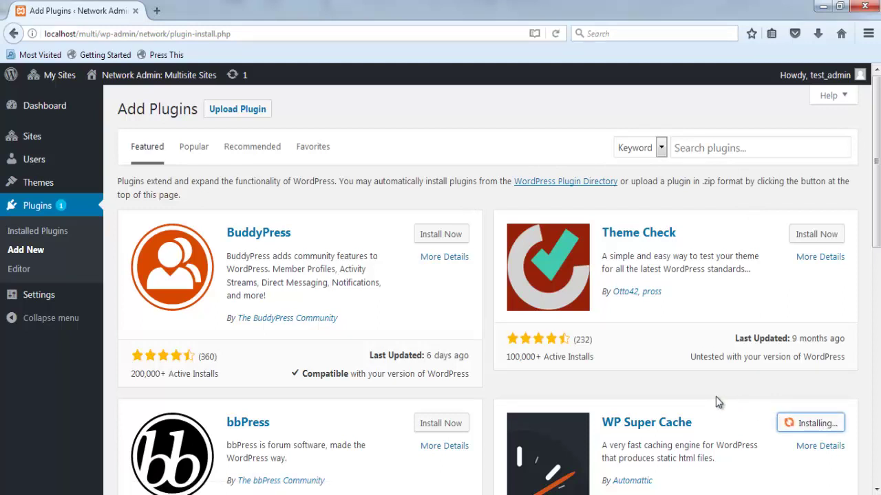
pyautogui.scroll(-3, 716, 397)
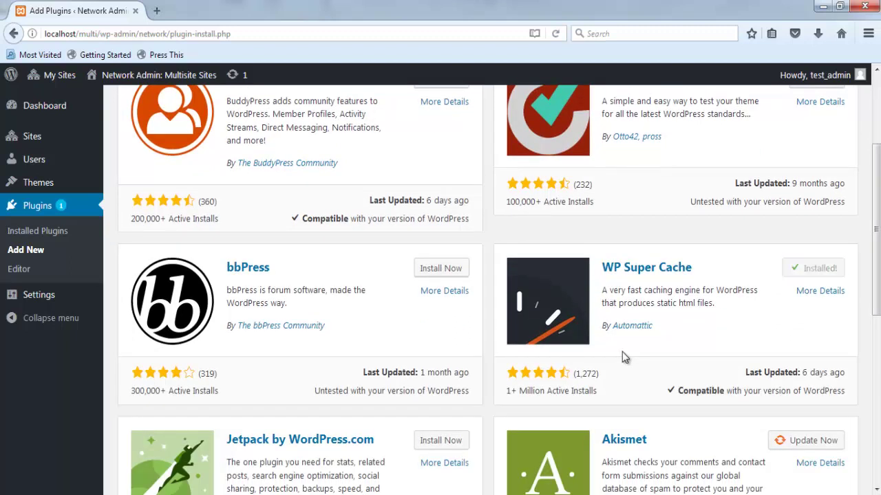
# - Network-activate WP Super Cache from the network's installed plugins list
pyautogui.moveTo(50, 77)
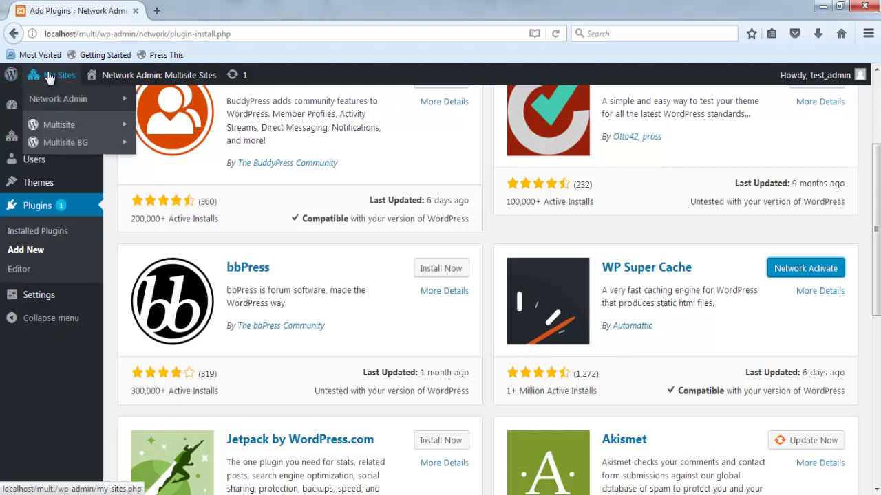
pyautogui.click(27, 210)
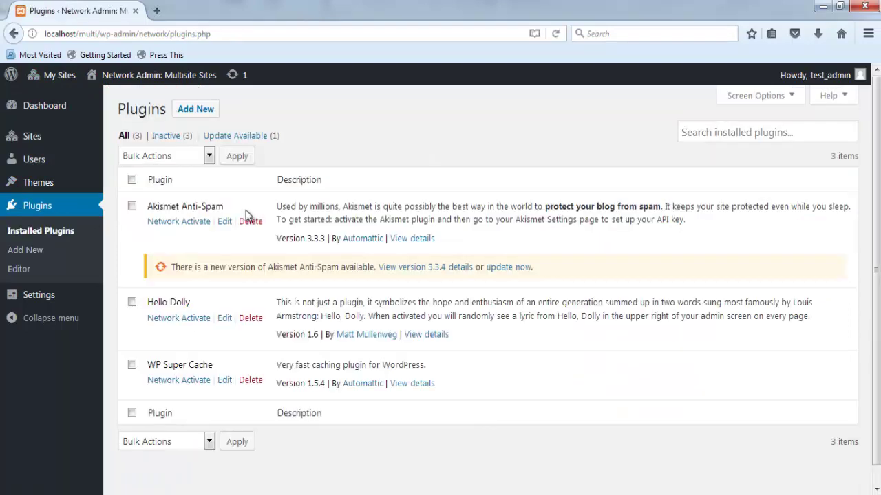
pyautogui.click(170, 388)
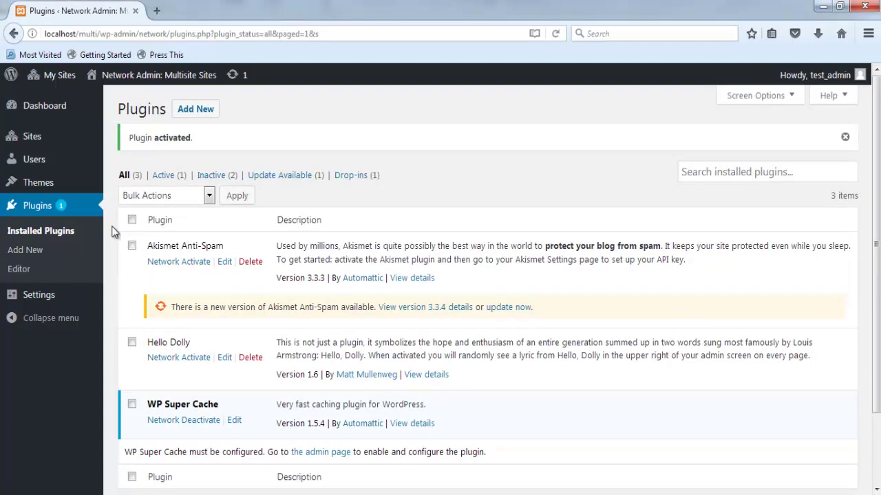
# - Check the Multisite BG plugin list (Разширения), where WP Super Cache shows as network active
pyautogui.moveTo(51, 76)
pyautogui.moveTo(65, 143)
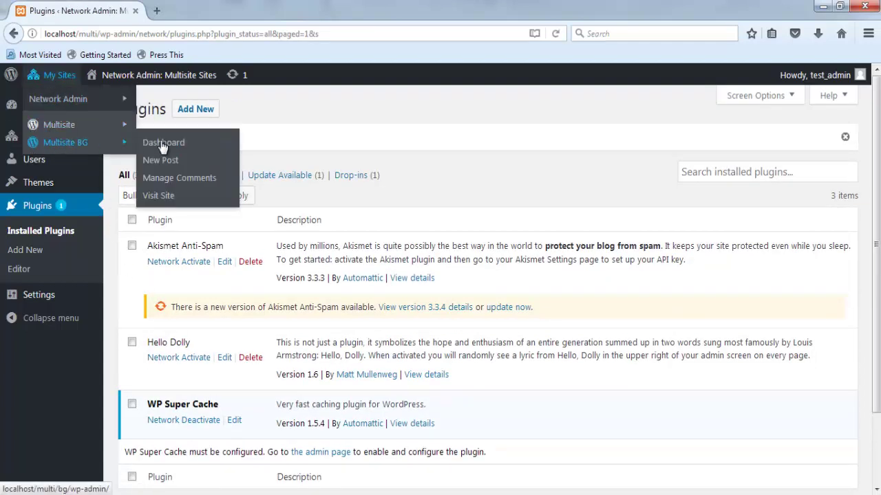
pyautogui.click(163, 144)
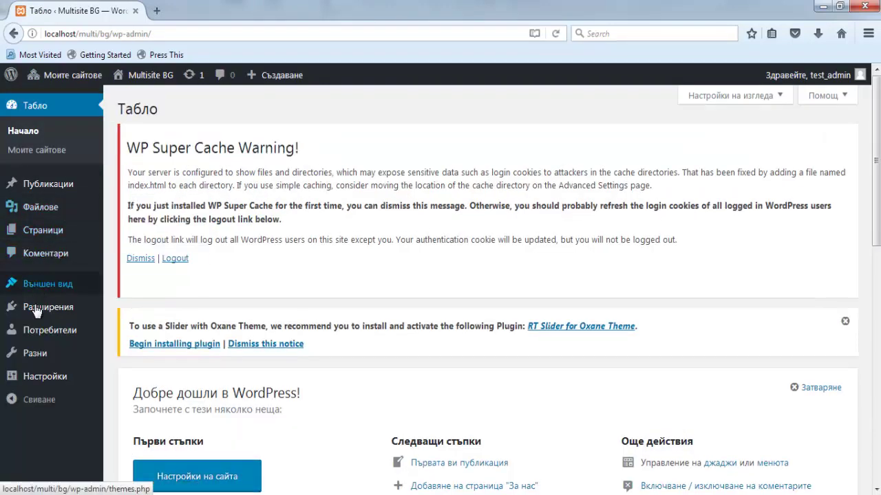
pyautogui.moveTo(74, 340)
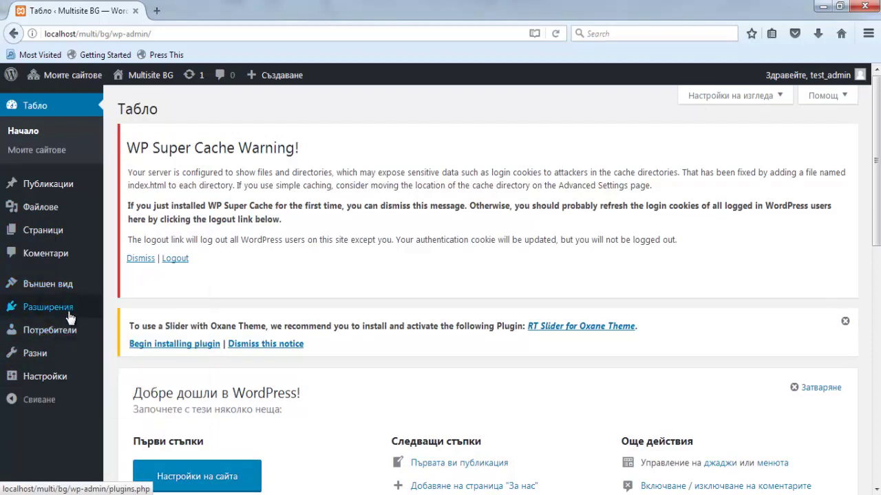
pyautogui.click(70, 315)
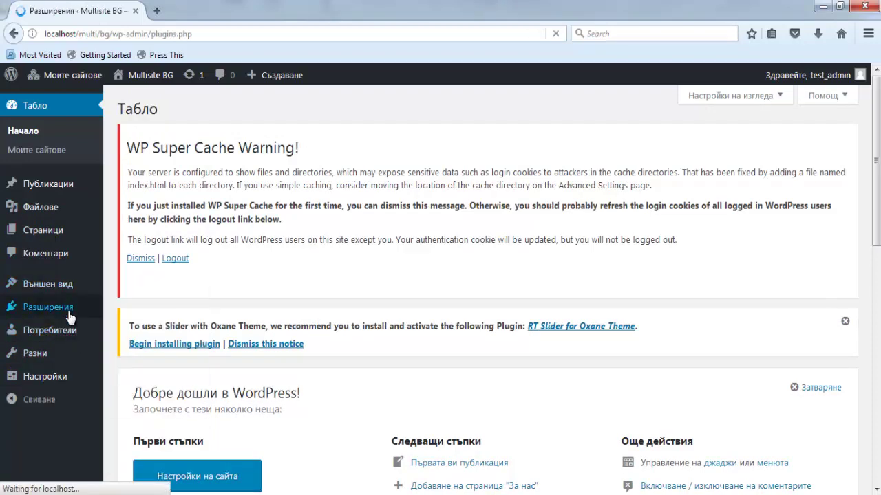
pyautogui.scroll(-3, 342, 397)
pyautogui.scroll(-2, 342, 397)
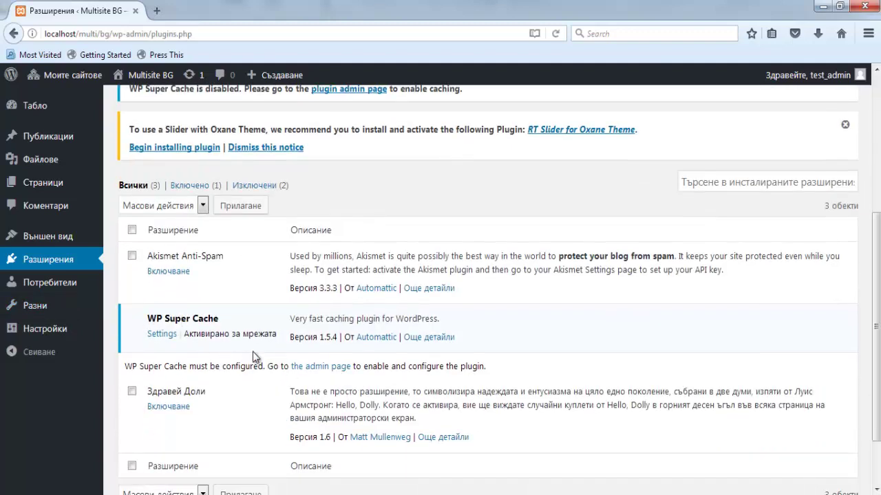
# - Check the main Multisite site's Plugins page, showing the WP Super Cache warning
pyautogui.moveTo(69, 75)
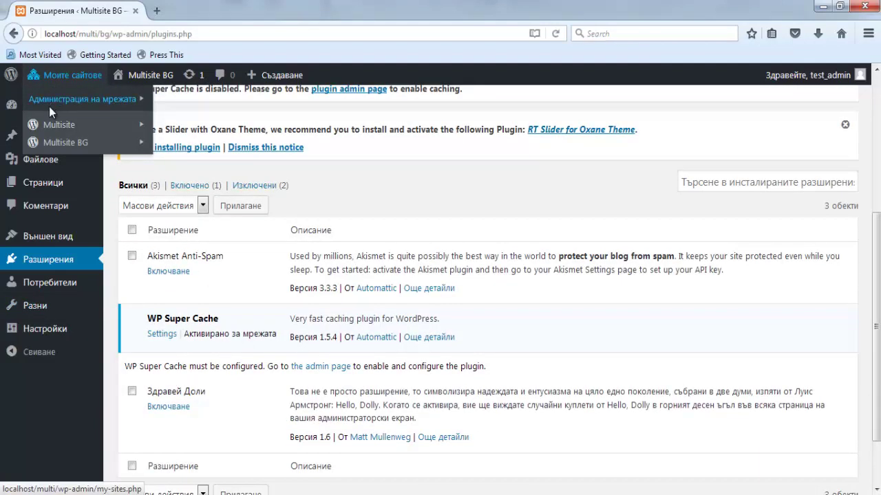
pyautogui.moveTo(50, 126)
pyautogui.click(172, 130)
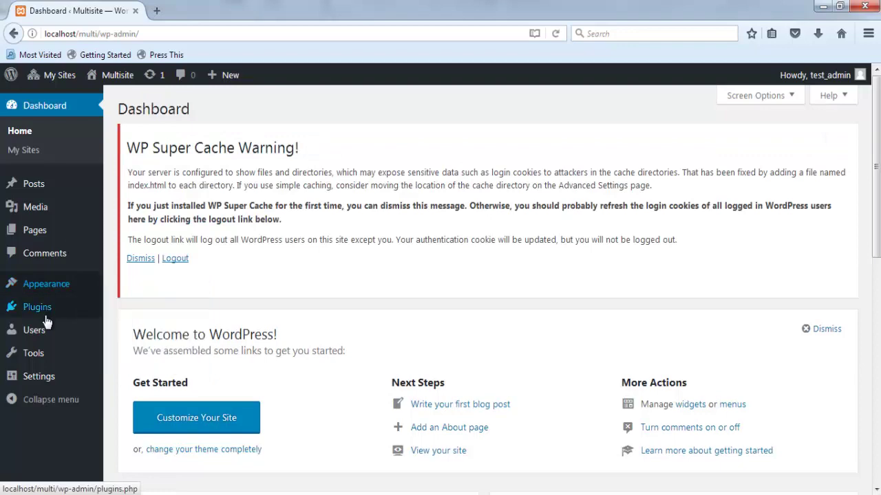
pyautogui.click(46, 317)
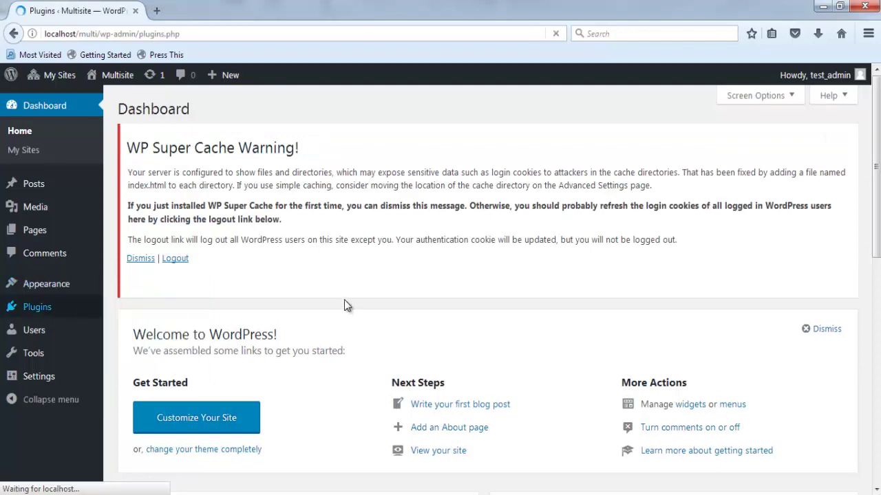
pyautogui.scroll(-5, 344, 303)
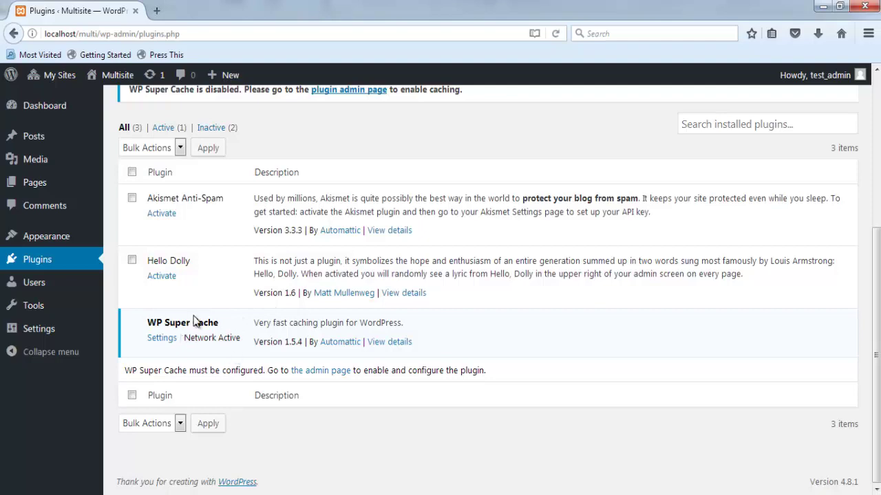
pyautogui.scroll(5, 193, 317)
pyautogui.moveTo(91, 88)
pyautogui.moveTo(60, 76)
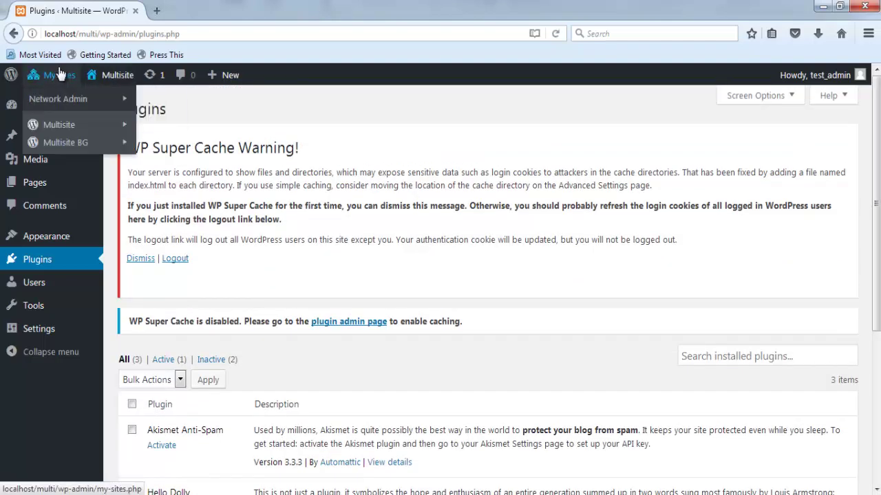
pyautogui.moveTo(59, 98)
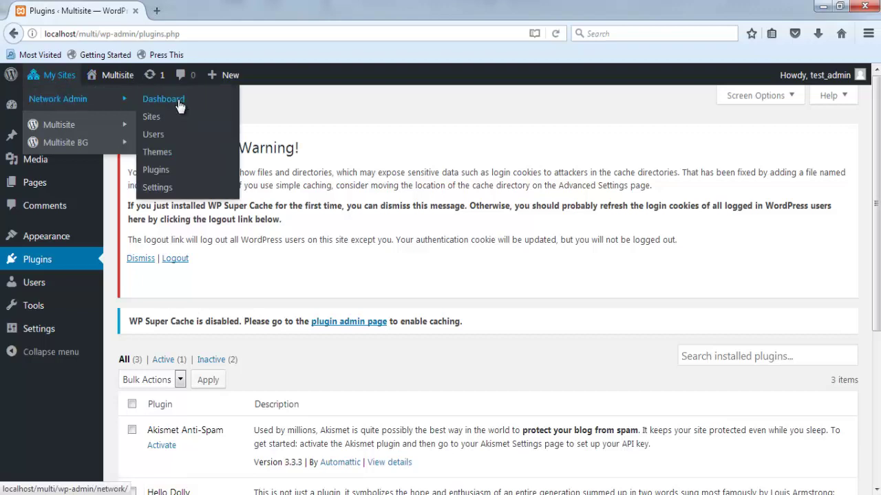
# - Network-deactivate WP Super Cache from the Network Admin plugin list
pyautogui.click(157, 170)
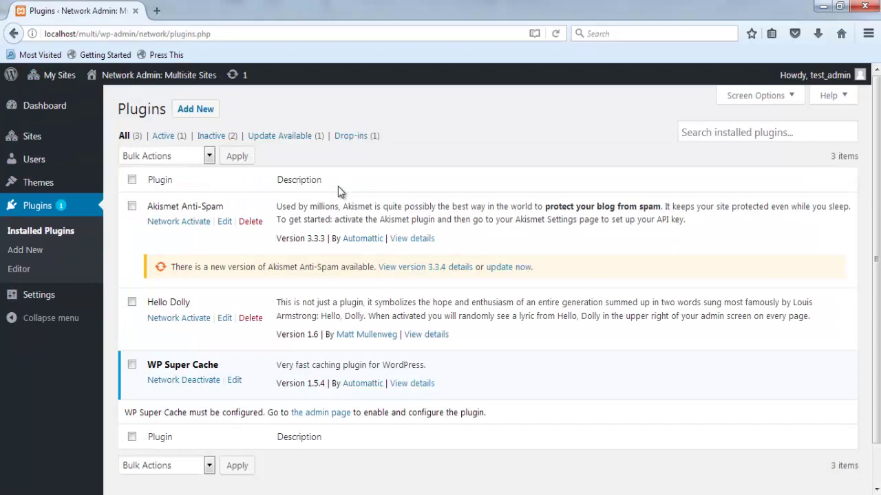
pyautogui.scroll(-1, 338, 186)
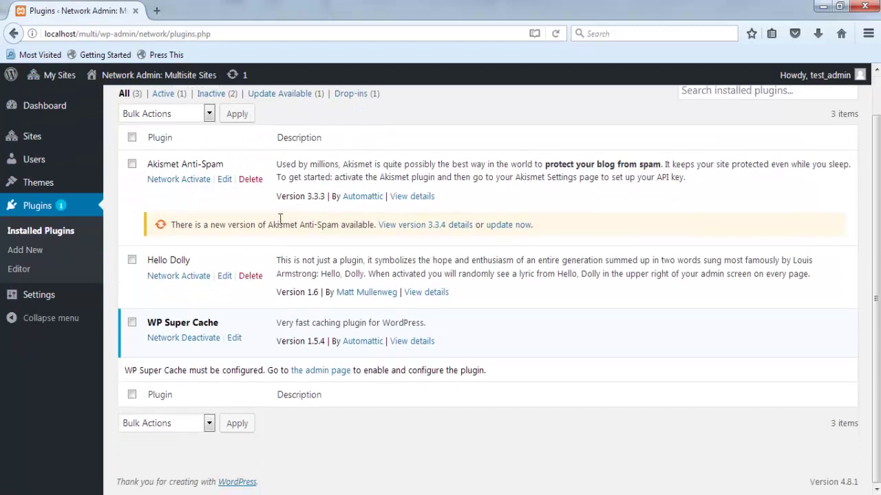
pyautogui.click(192, 337)
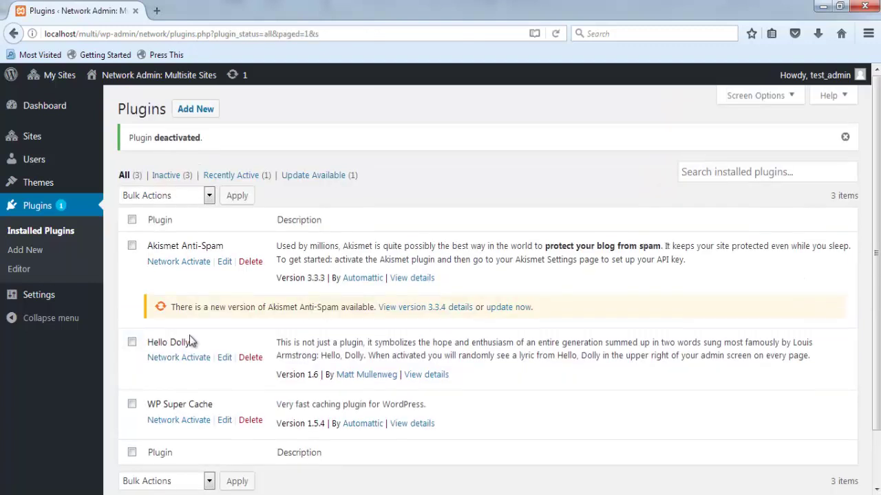
# - Activate WP Super Cache on the Multisite BG site's Разширения page only
pyautogui.moveTo(59, 75)
pyautogui.moveTo(97, 143)
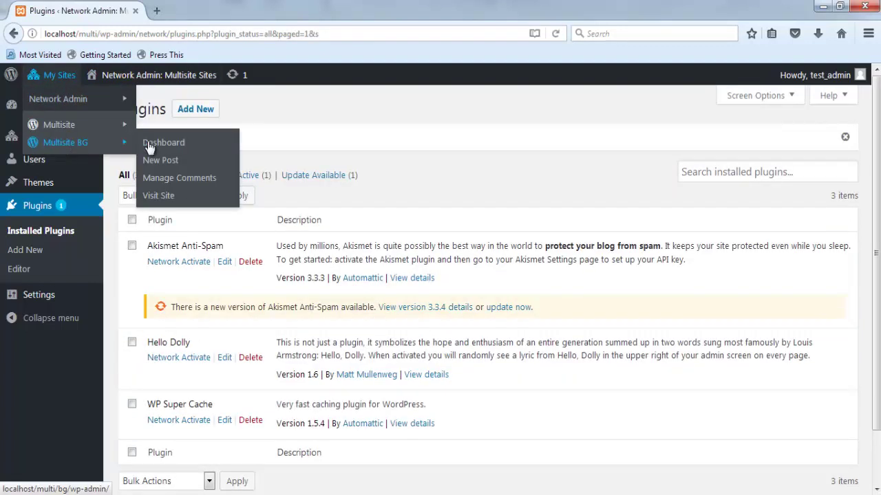
pyautogui.click(149, 148)
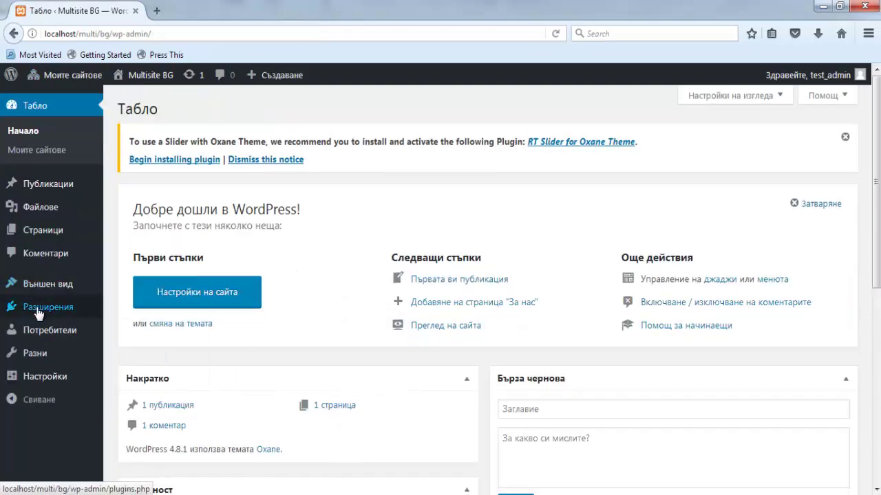
pyautogui.click(40, 311)
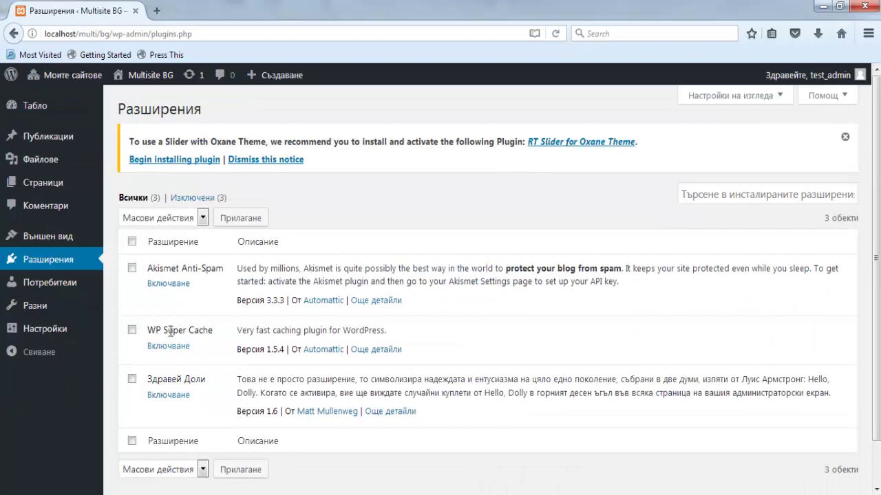
pyautogui.click(166, 349)
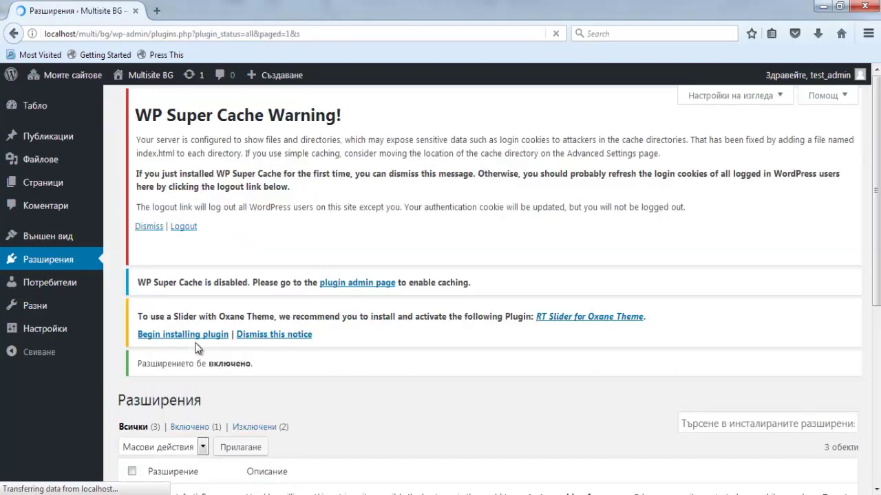
pyautogui.scroll(-6, 221, 183)
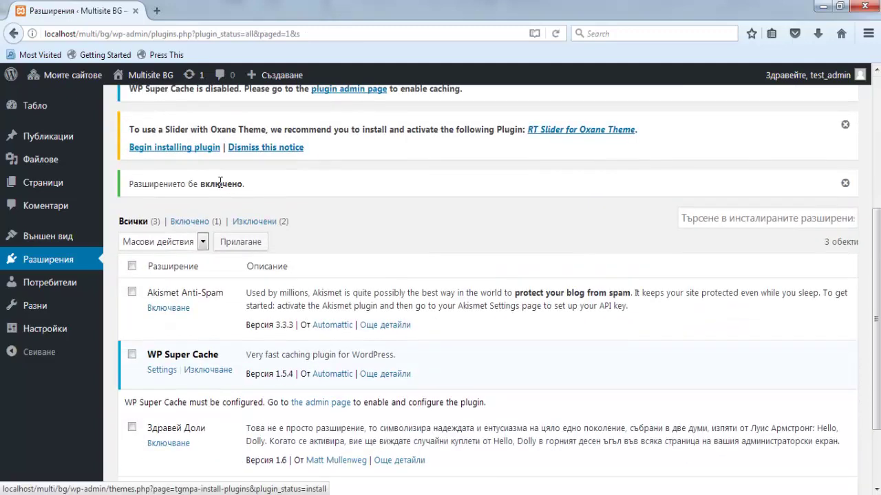
pyautogui.scroll(6, 221, 183)
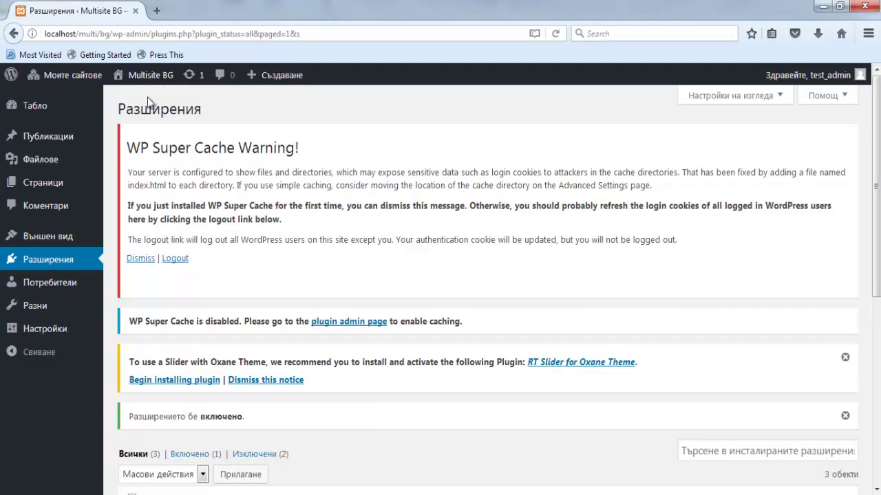
# - Check the main Multisite site's plugins: WP Super Cache, Akismet and Hello Dolly all show inactive
pyautogui.moveTo(69, 75)
pyautogui.moveTo(59, 125)
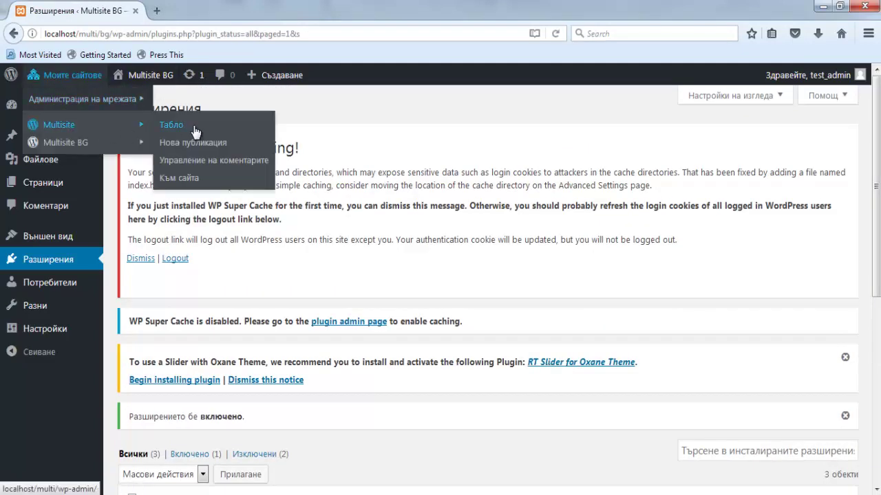
pyautogui.click(195, 132)
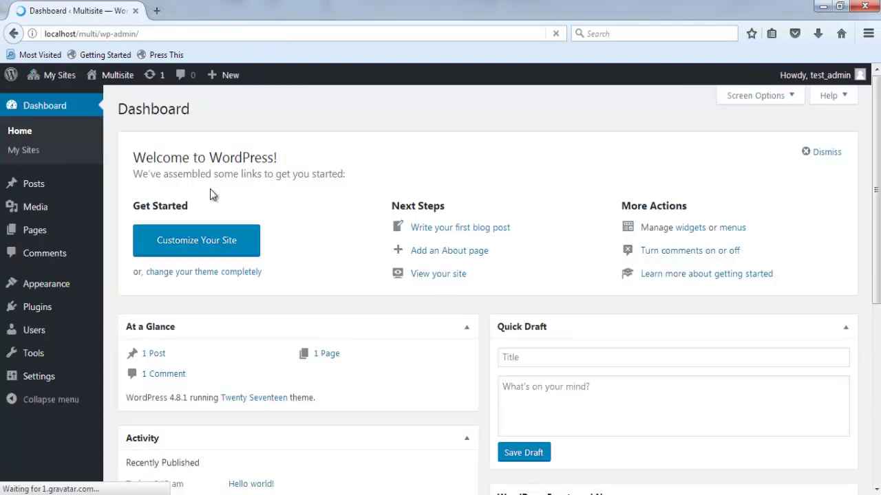
pyautogui.click(45, 308)
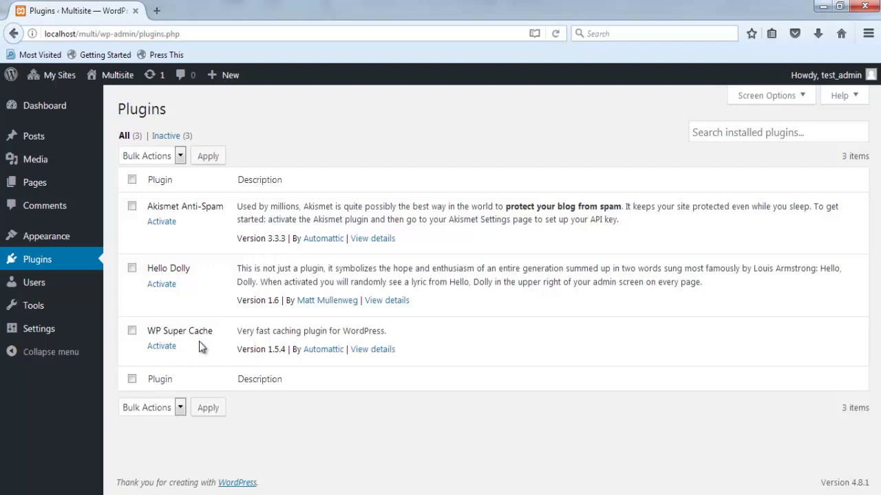
pyautogui.moveTo(55, 74)
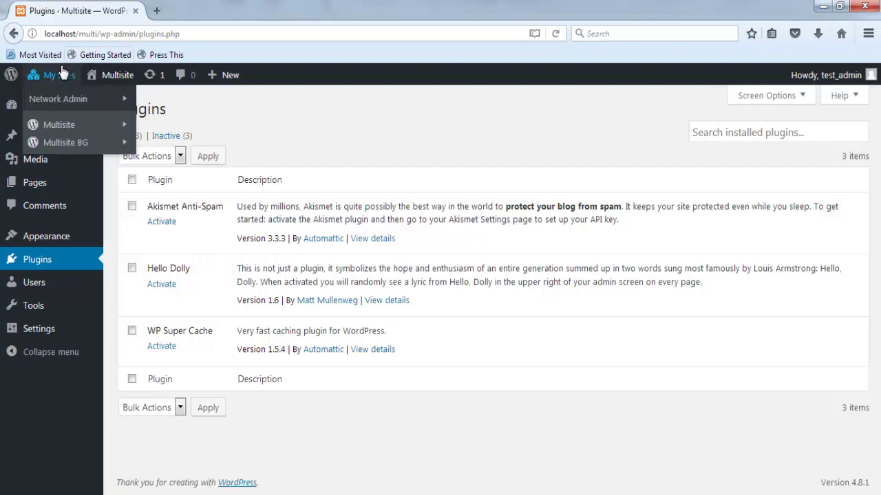
pyautogui.moveTo(58, 99)
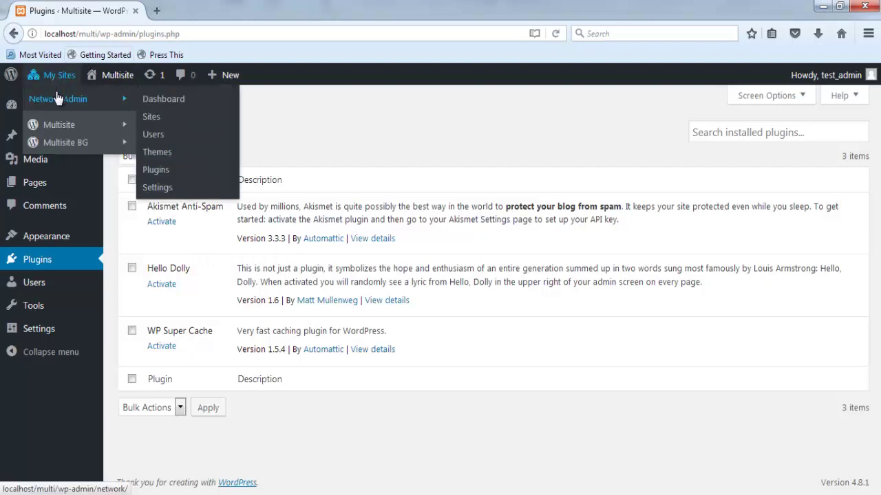